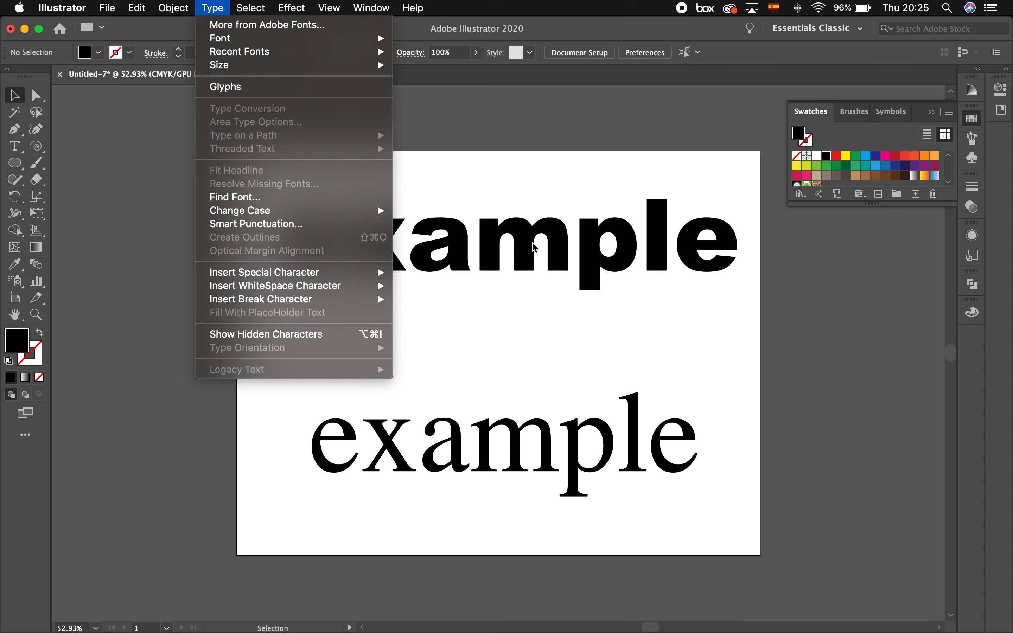
Select the Arial Black "example" text and move it slightly up and to the left on the artboard
click(498, 181)
key(shift+b)
click(476, 255)
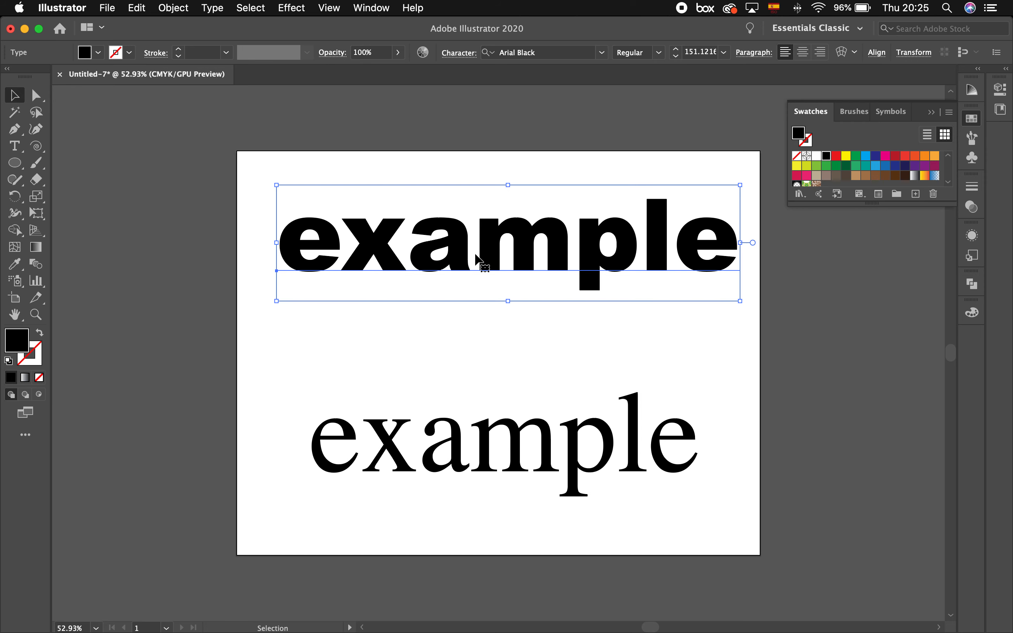
drag(508, 251, 500, 249)
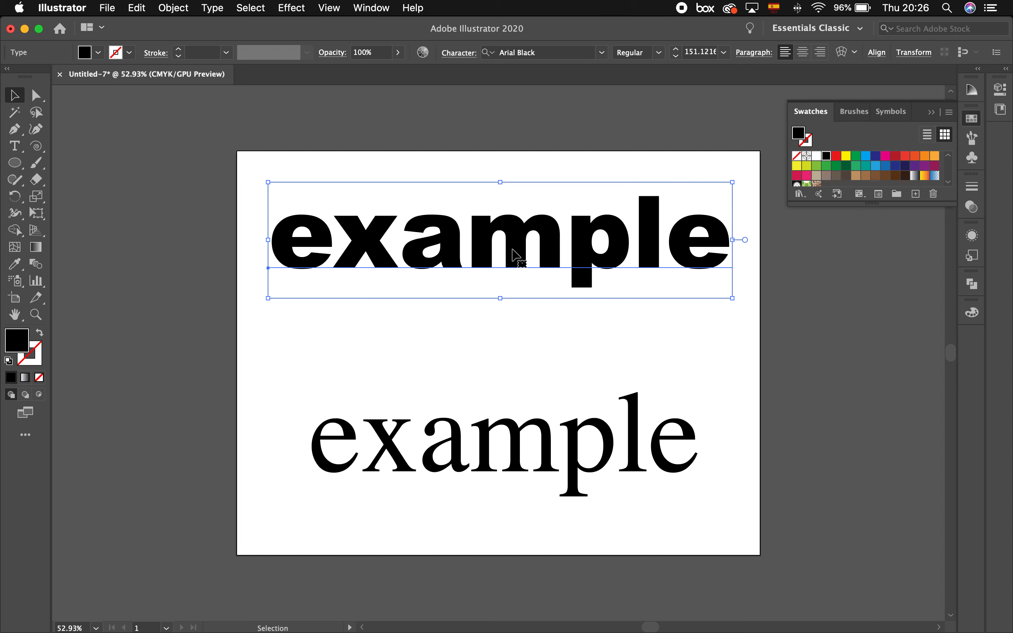
Start a warp envelope on the Arial Black text and preview the Arc Upper style
click(842, 54)
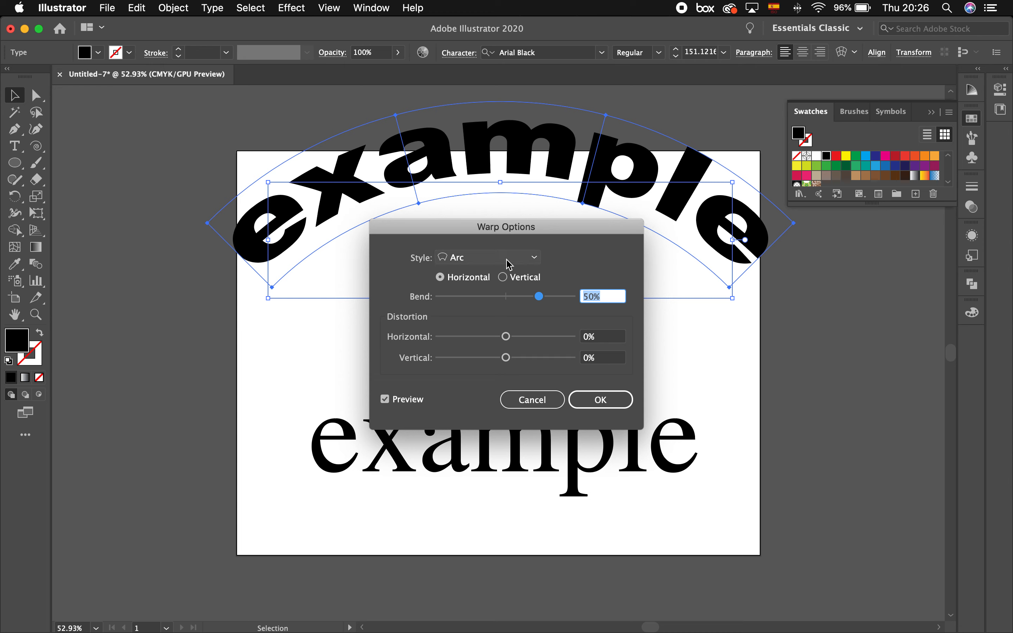
click(469, 260)
click(477, 288)
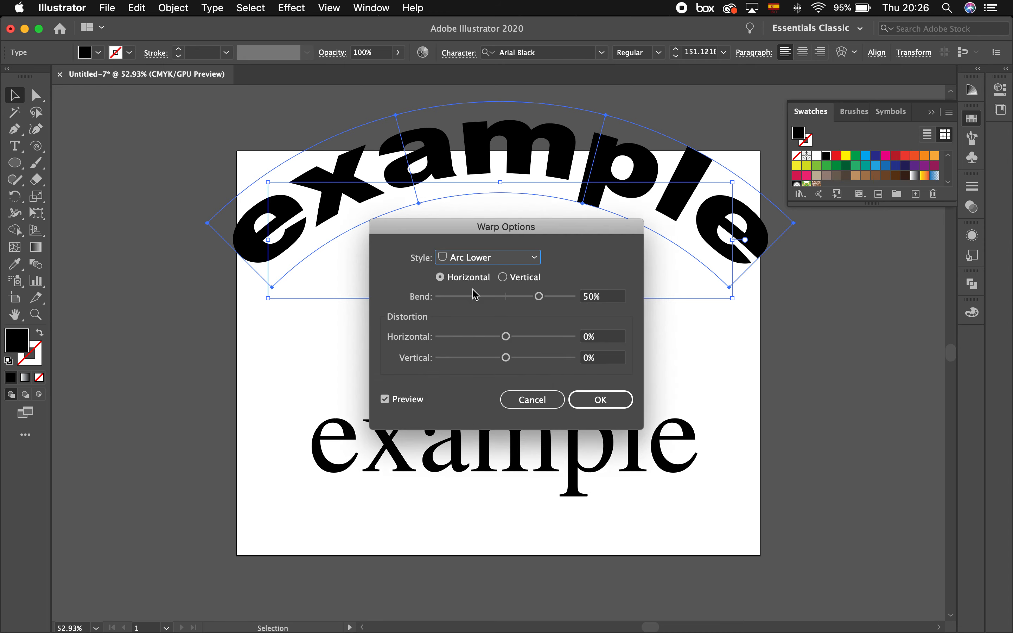
drag(549, 229, 885, 274)
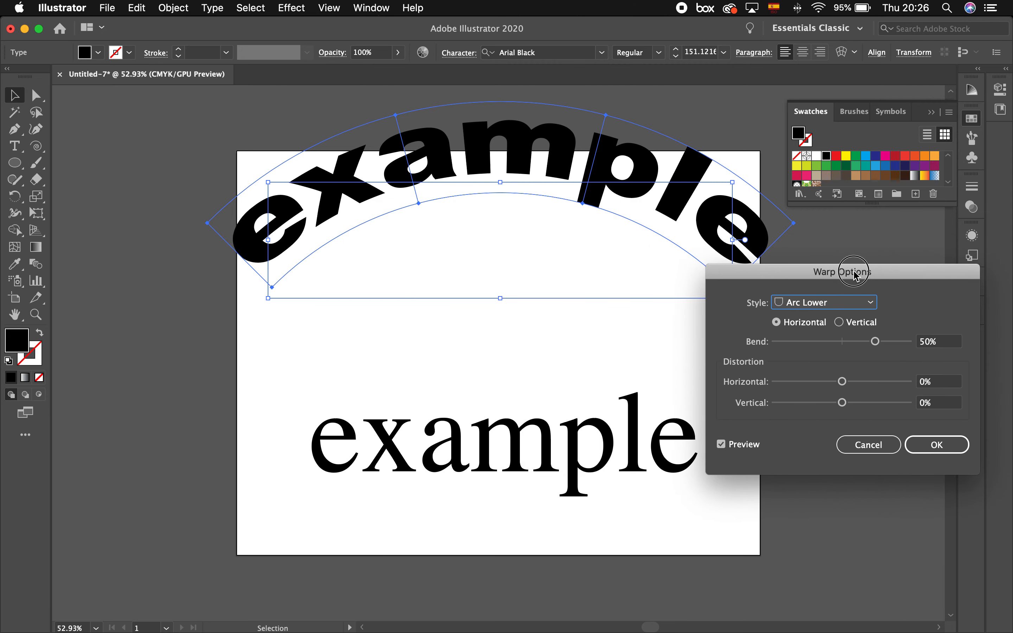
click(813, 304)
click(815, 350)
click(721, 445)
click(721, 445)
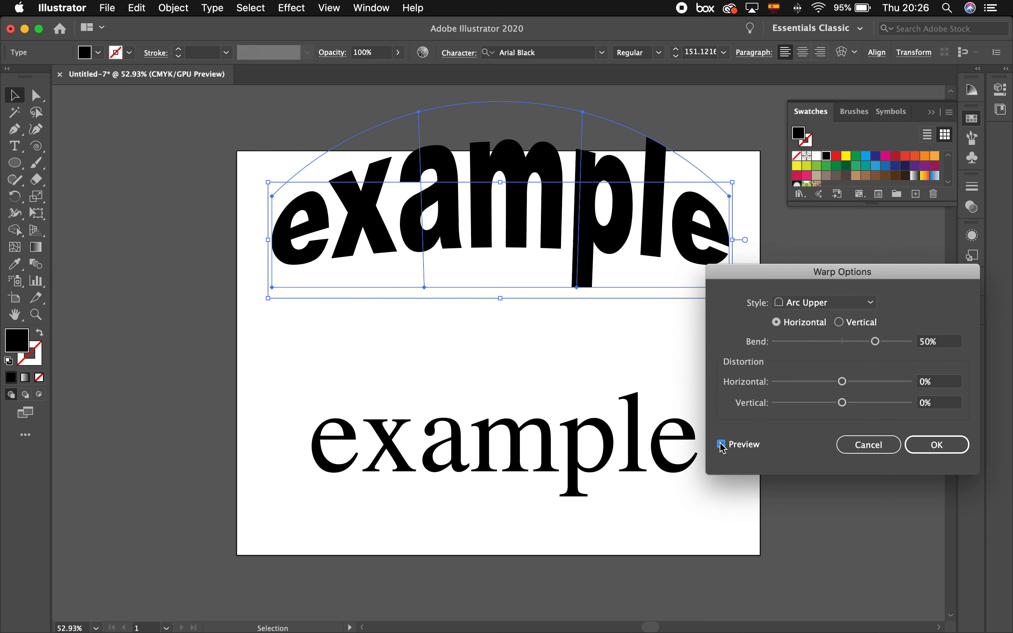
Change the warp style to Flag and apply the envelope to the Arial Black text
click(866, 305)
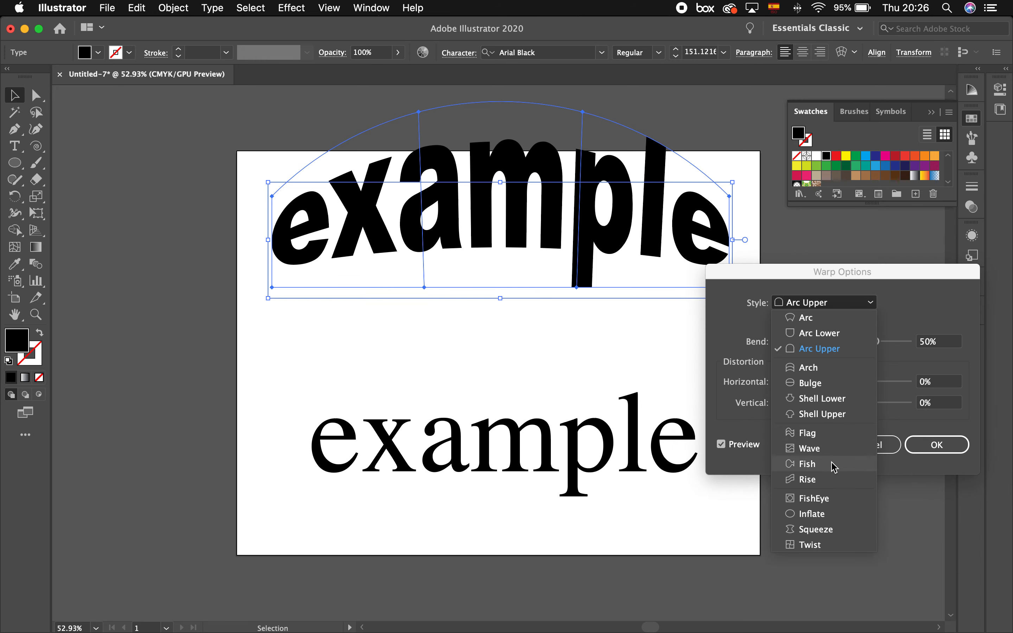
click(829, 438)
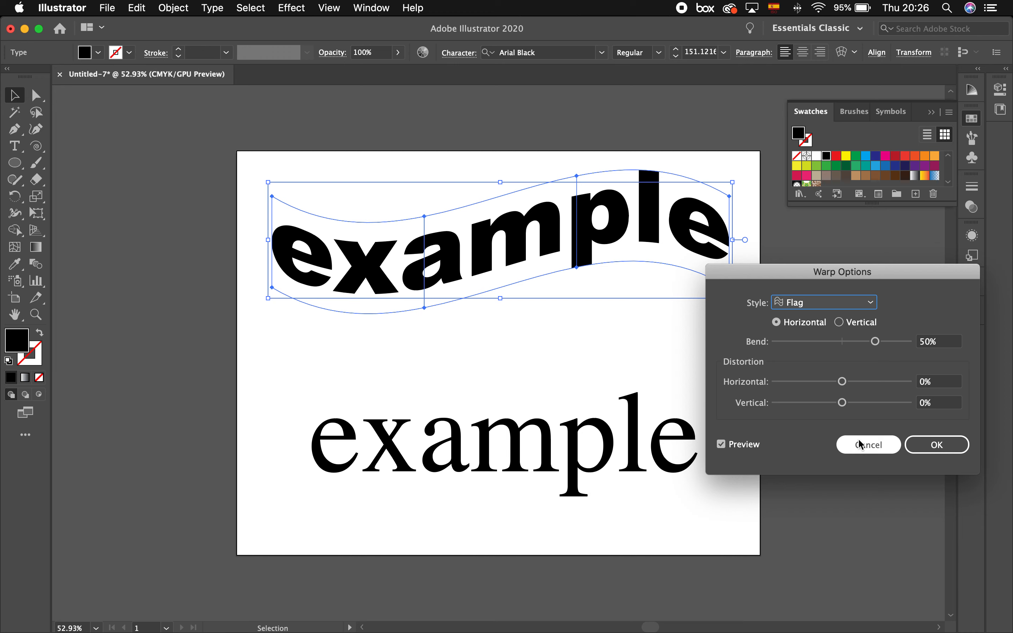
click(925, 444)
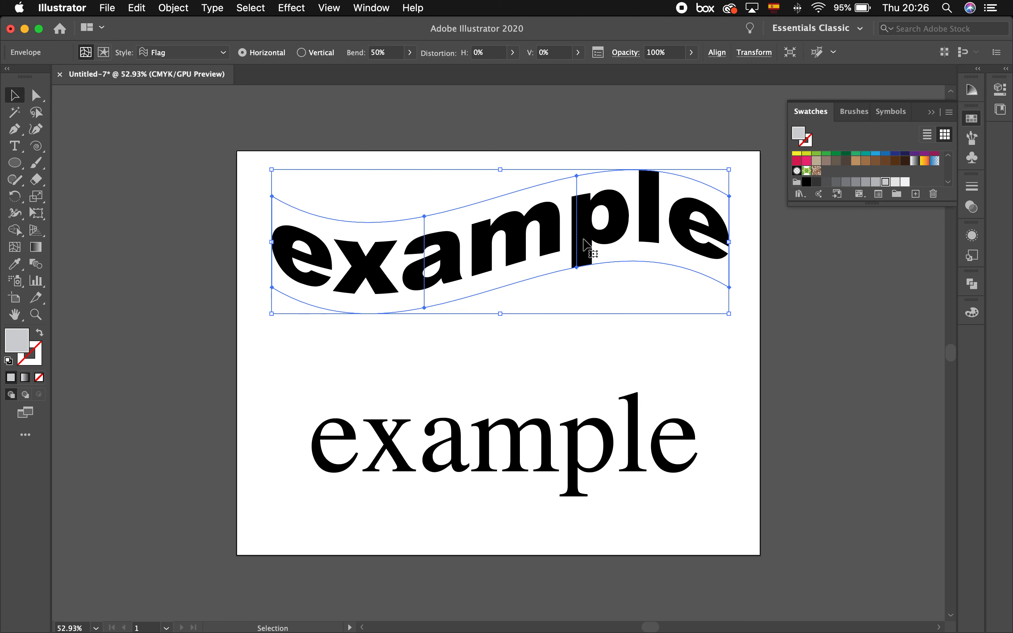
Edit the text inside the Flag envelope to read "exam-ple" and leave isolation mode
double_click(483, 238)
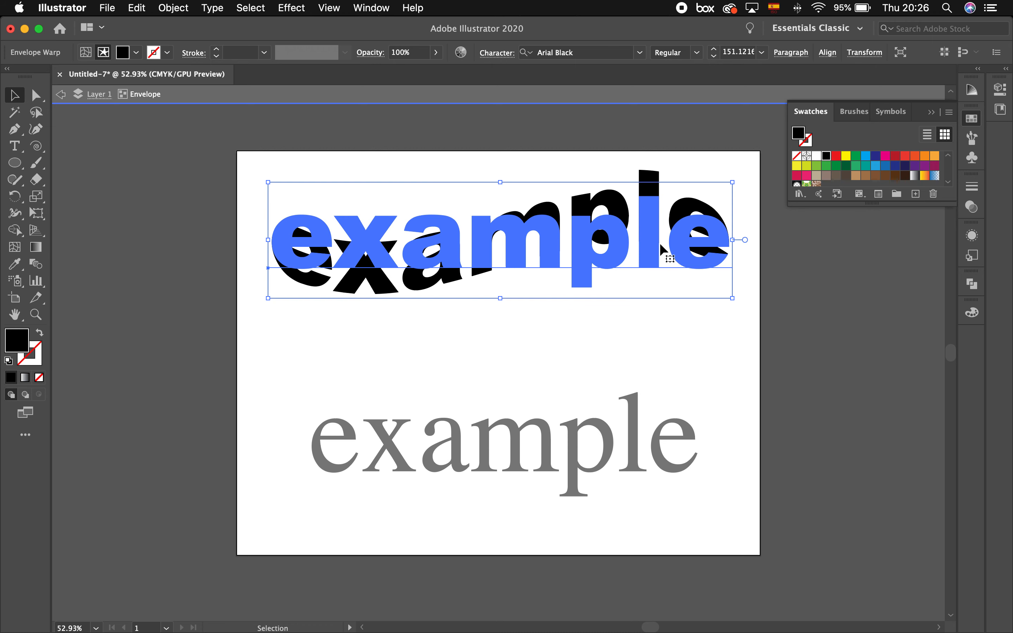
double_click(539, 242)
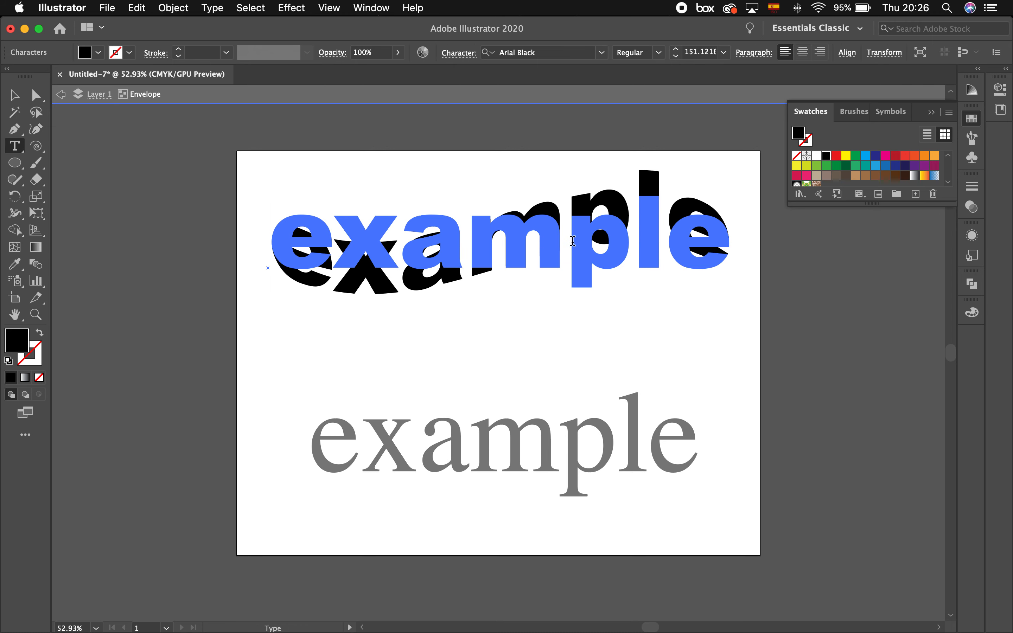
text(-)
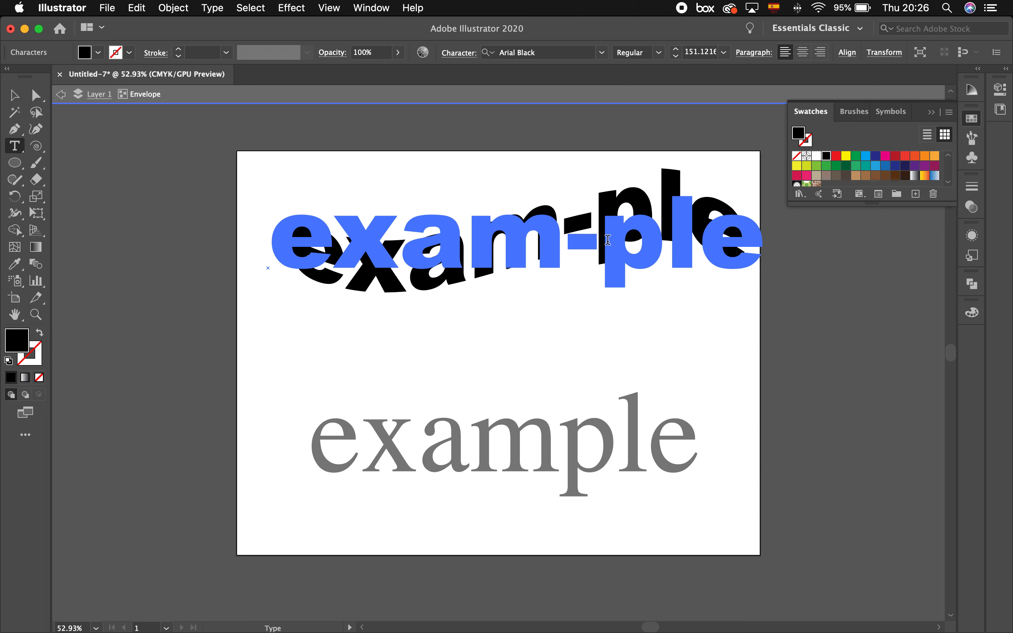
click(61, 95)
click(20, 100)
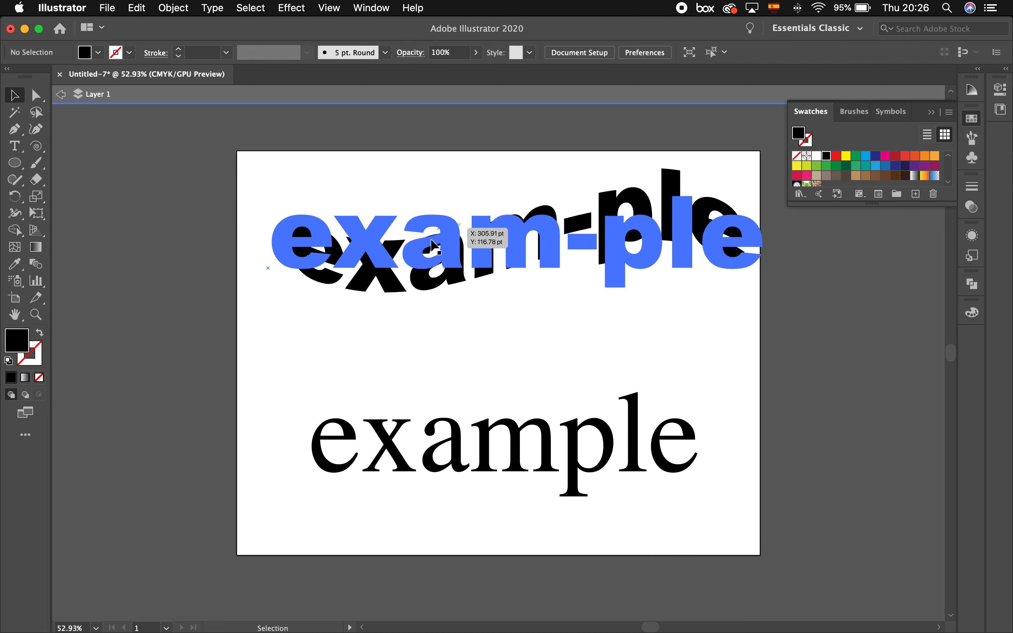
click(61, 97)
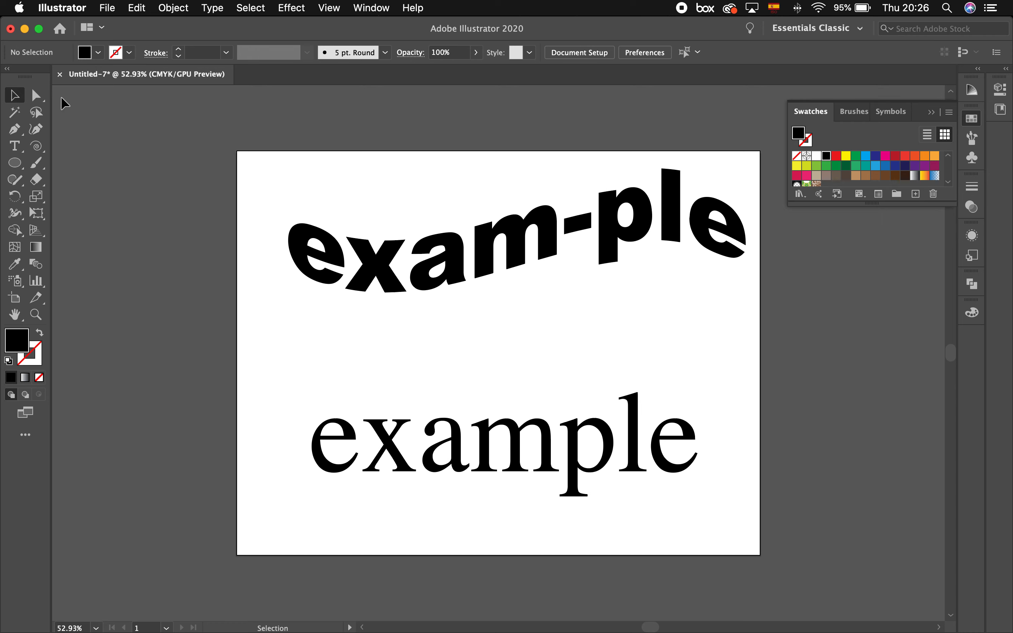
click(487, 453)
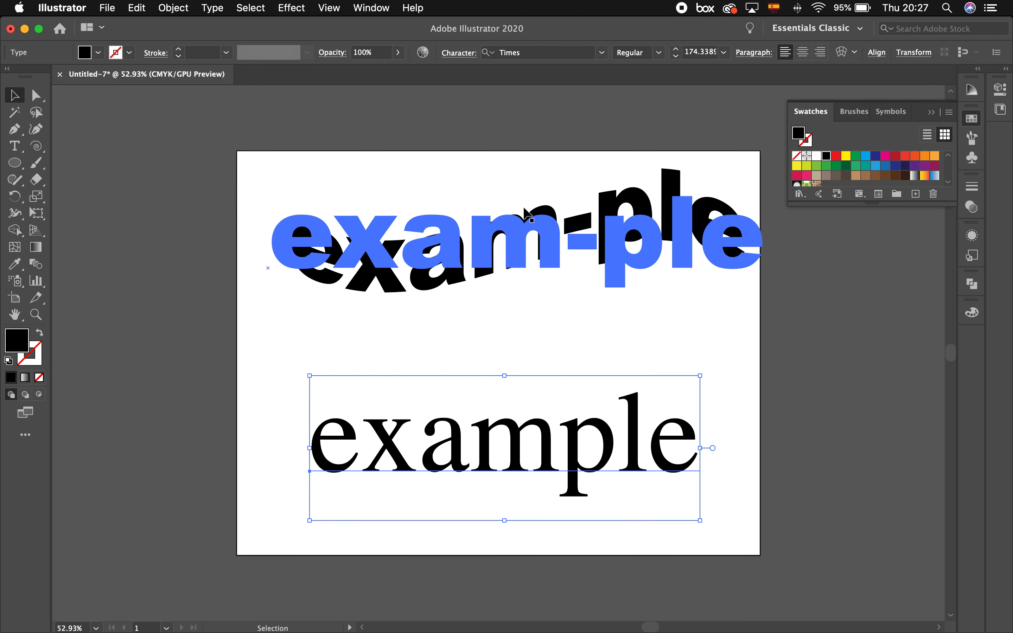
click(544, 242)
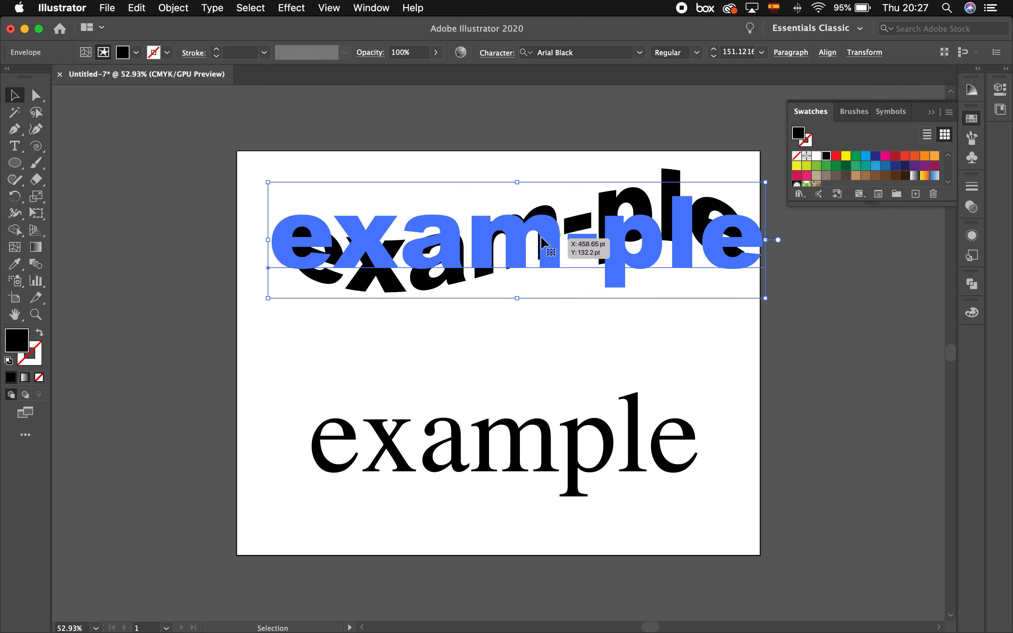
double_click(672, 209)
double_click(656, 224)
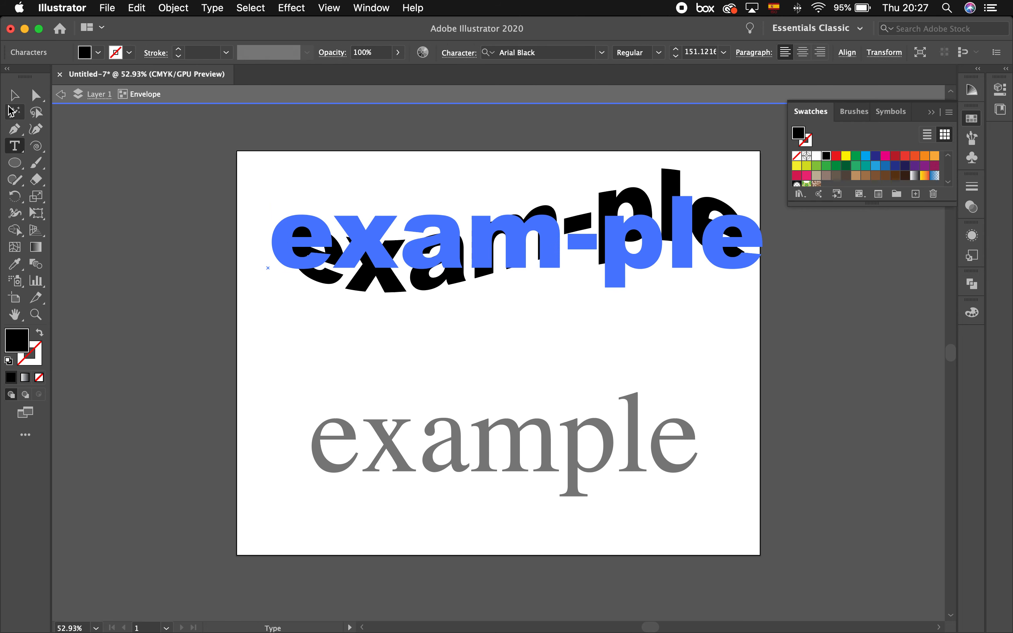
click(14, 95)
click(93, 101)
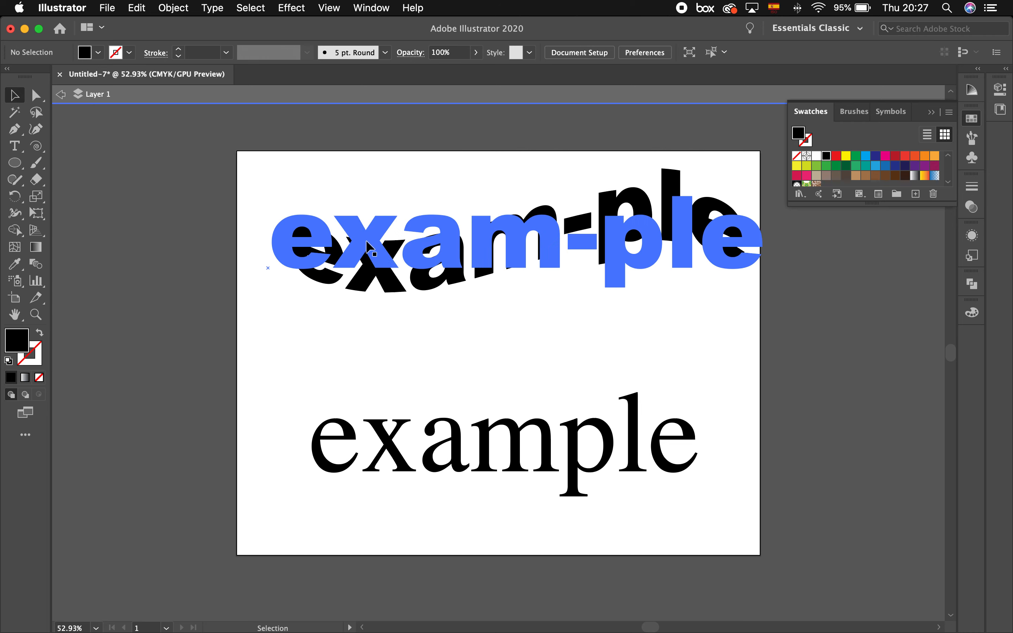
Switch "exam-ple" from contents to envelope editing, trying the FishEye warp style before settling on Fish
click(362, 239)
click(63, 97)
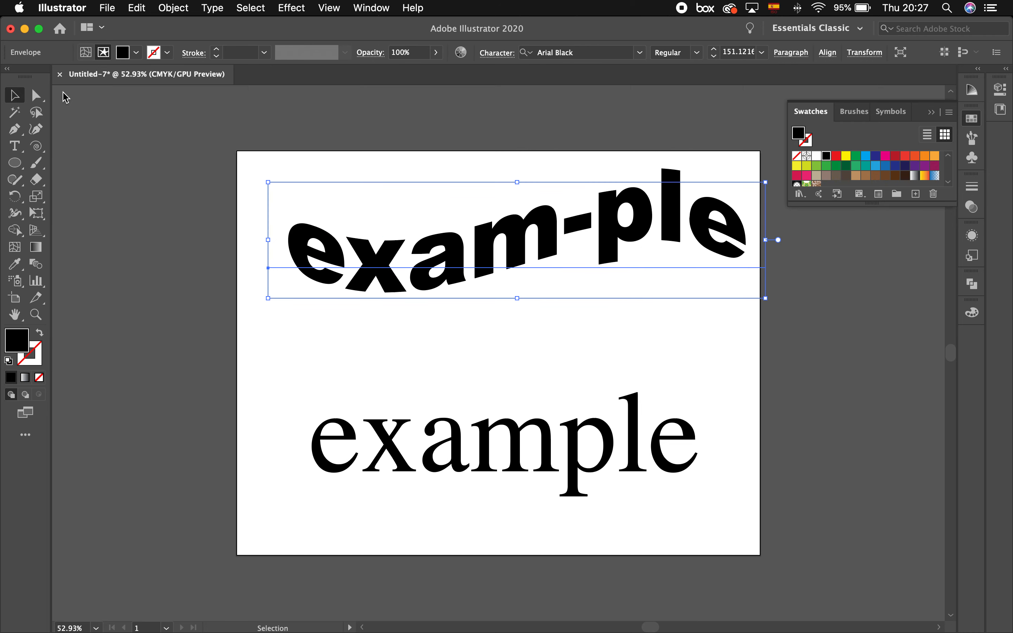
click(86, 53)
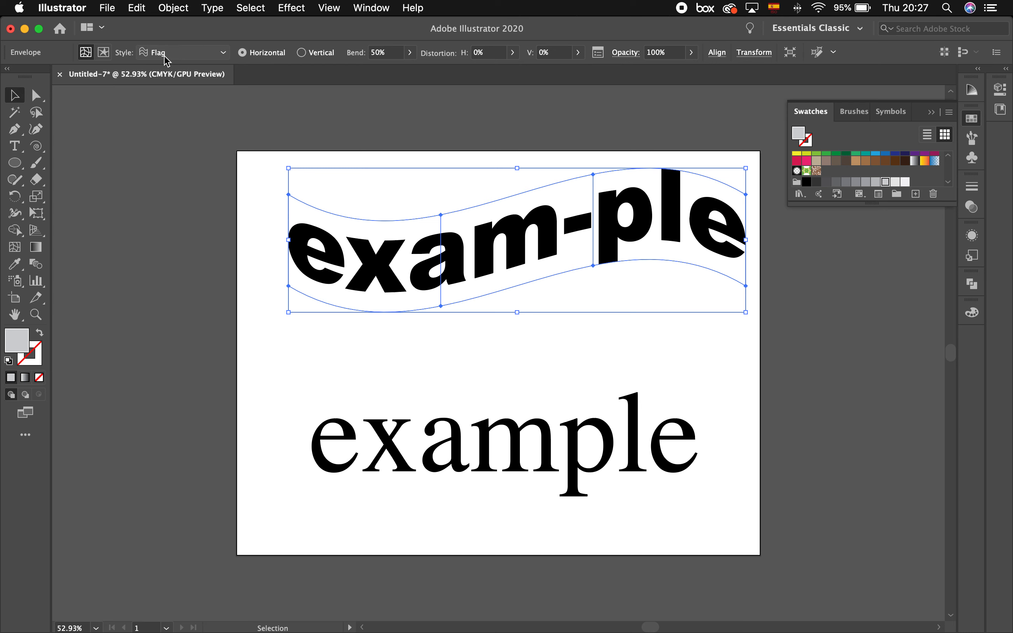
click(222, 53)
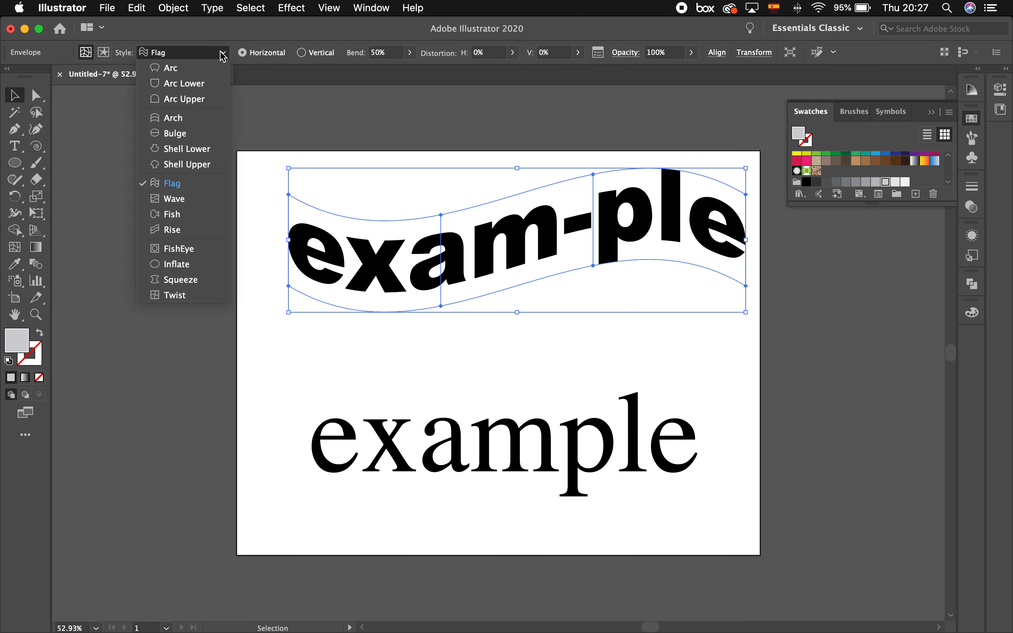
click(187, 250)
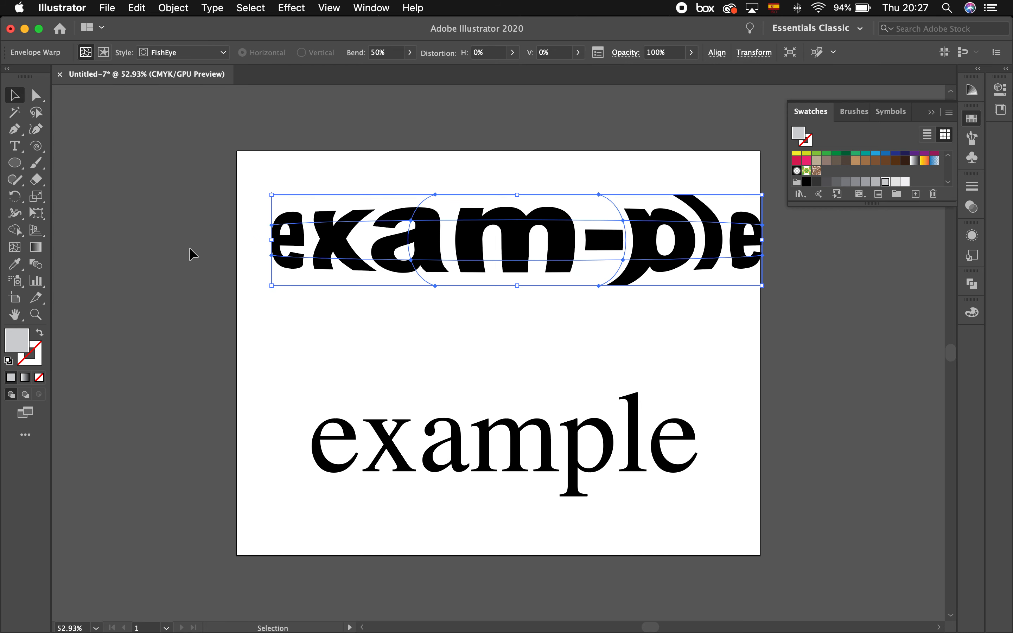
click(223, 52)
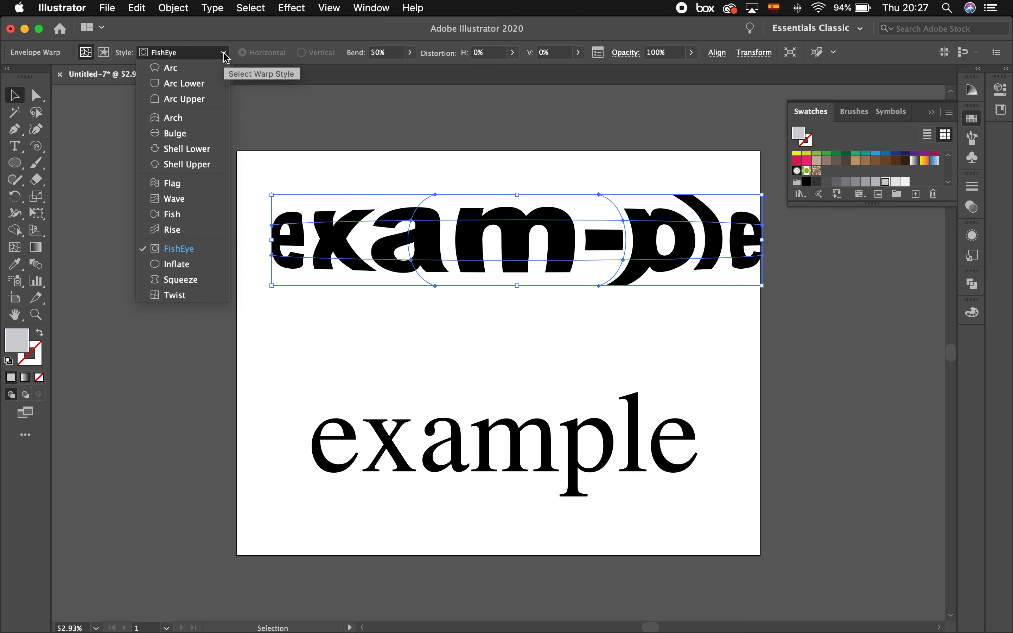
click(184, 221)
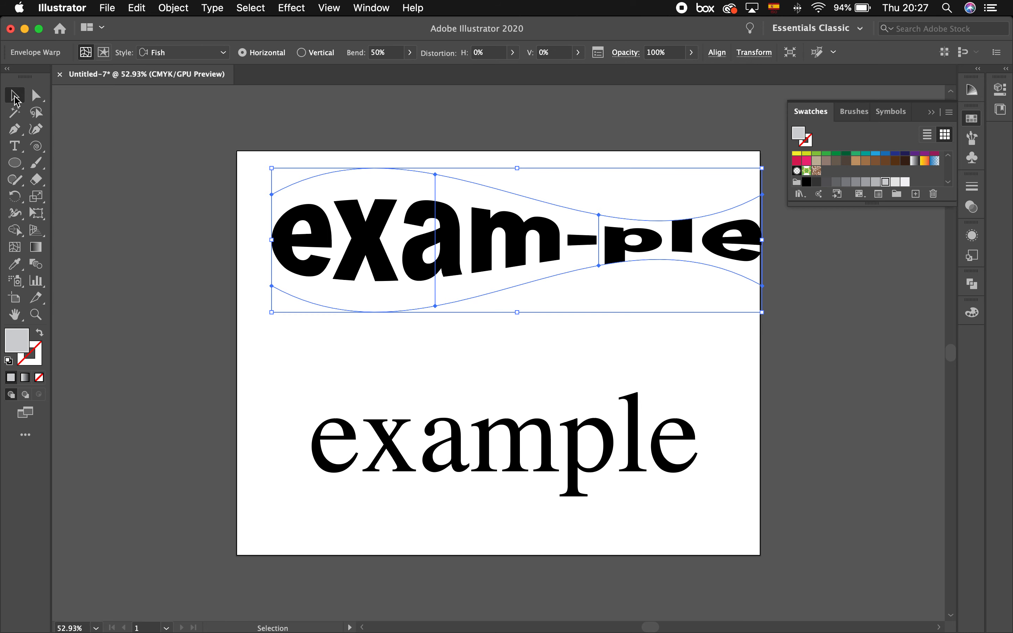
Apply an envelope mesh with 4 rows and 8 columns to the Times "example" text, with the preview on
click(415, 428)
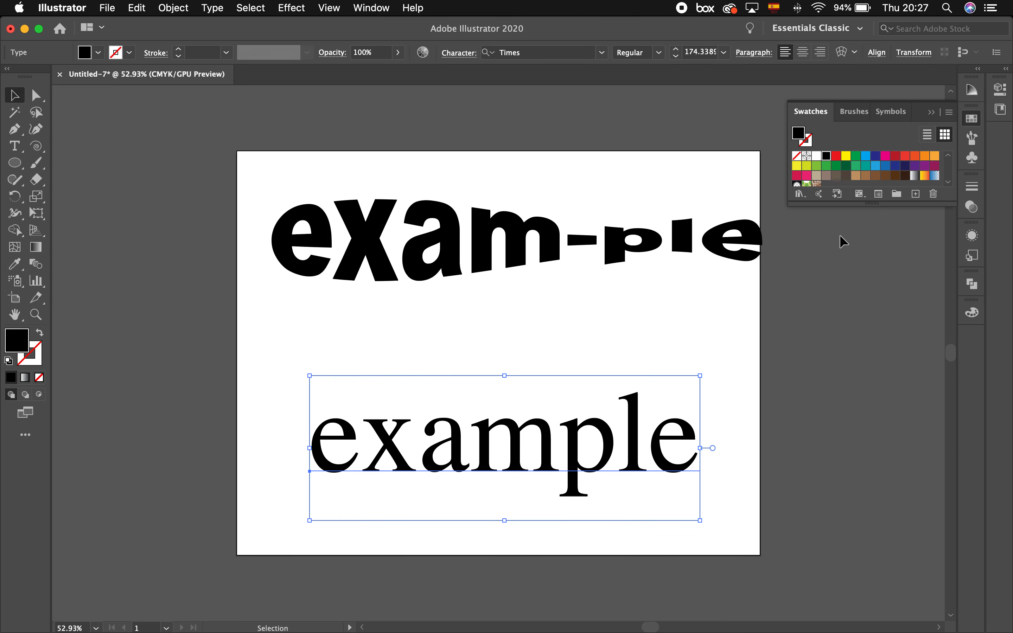
click(855, 53)
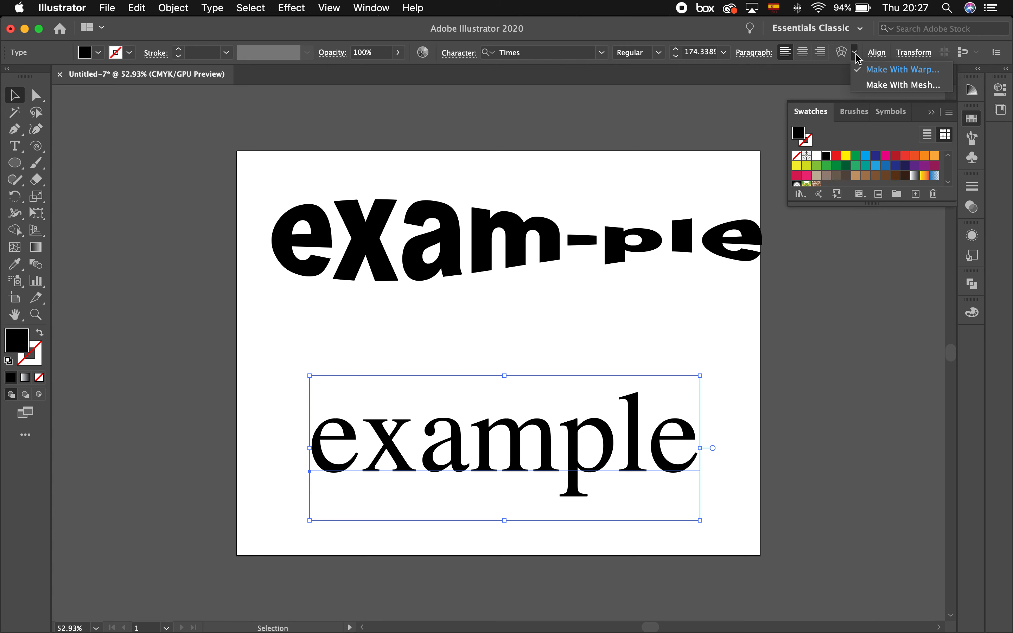
click(872, 85)
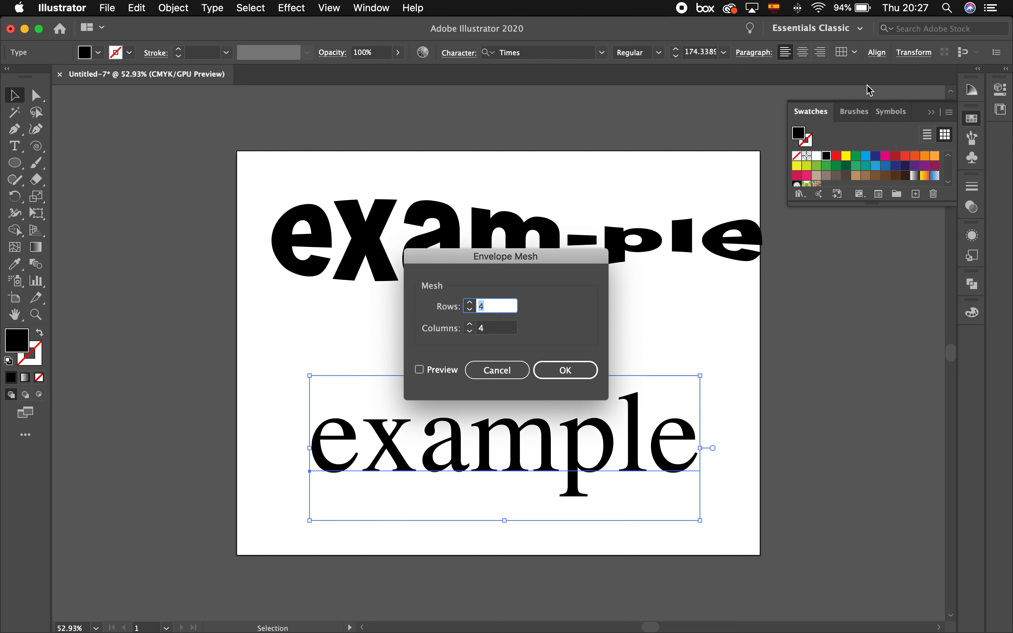
drag(545, 261, 801, 235)
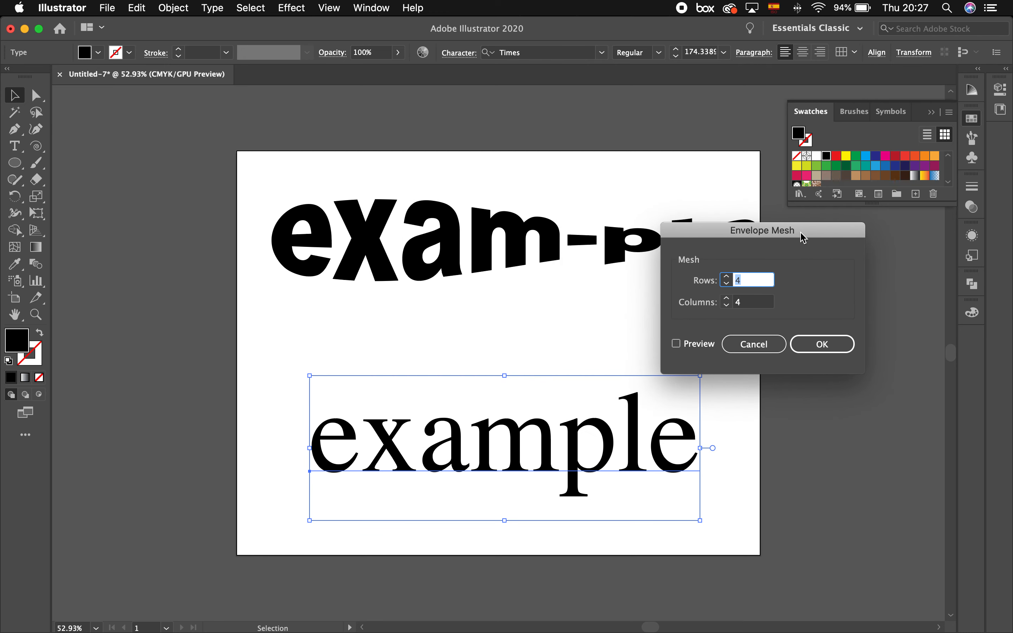
click(676, 344)
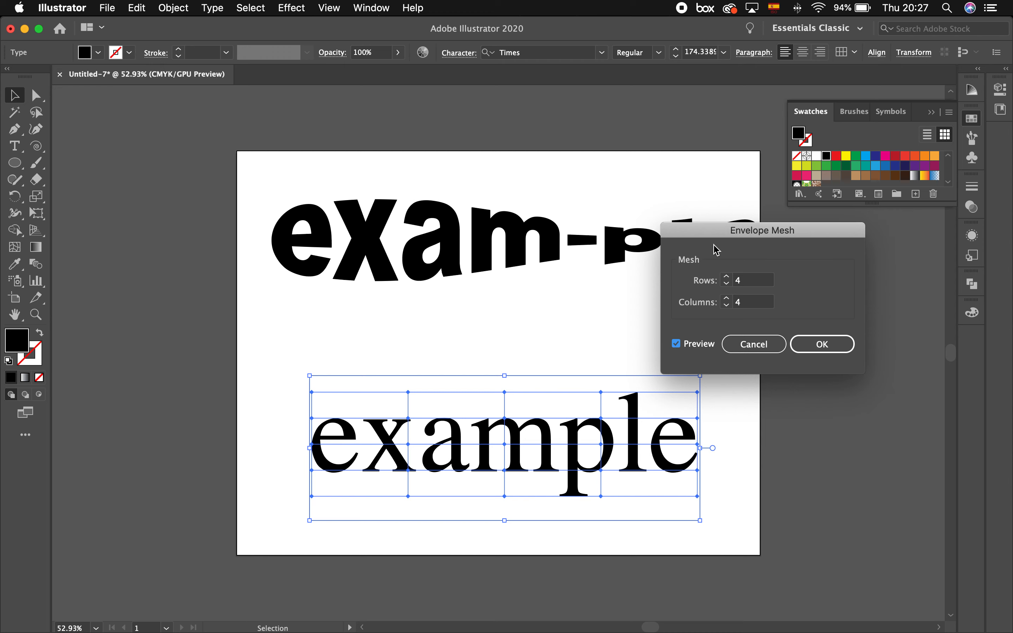
click(727, 297)
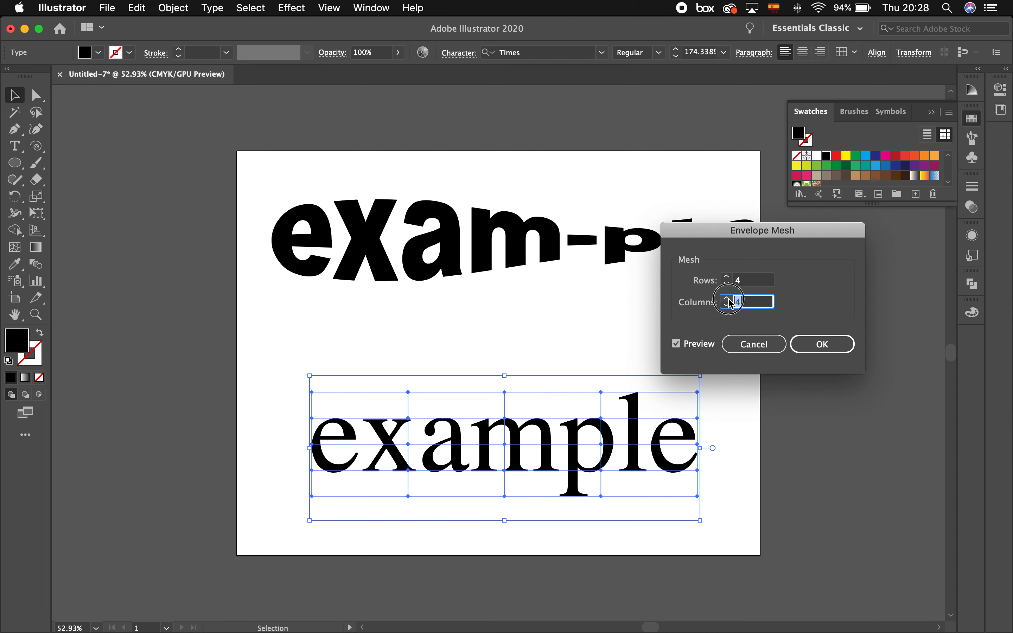
click(728, 297)
click(727, 298)
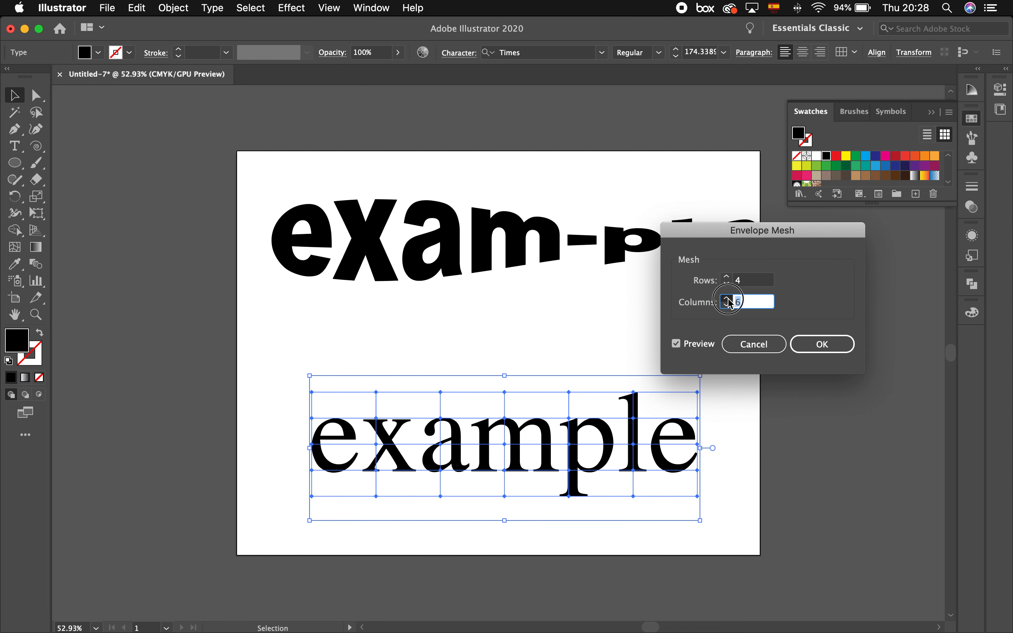
click(727, 298)
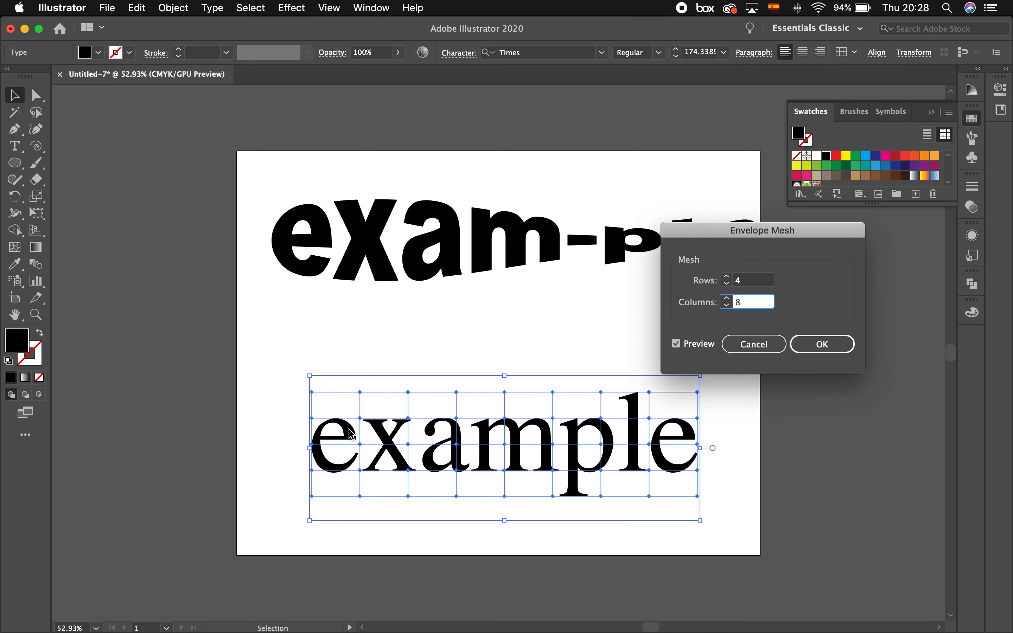
click(831, 345)
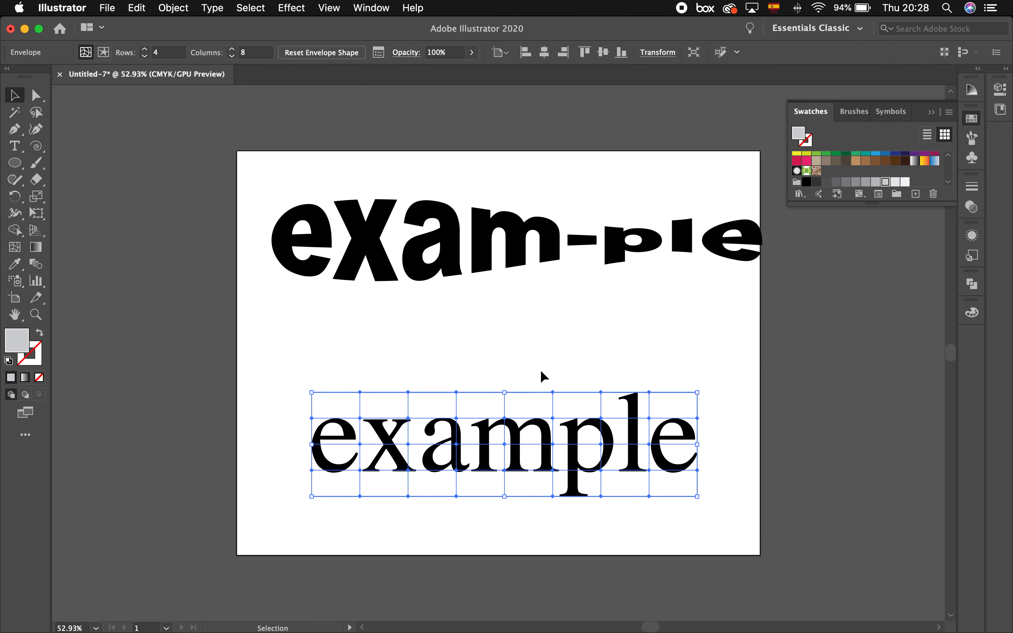
Pull the two upper envelope mesh points between "e" and "x" upward and lengthen the lower one's curve handle toward the "x"
scroll(539, 369, up, 3)
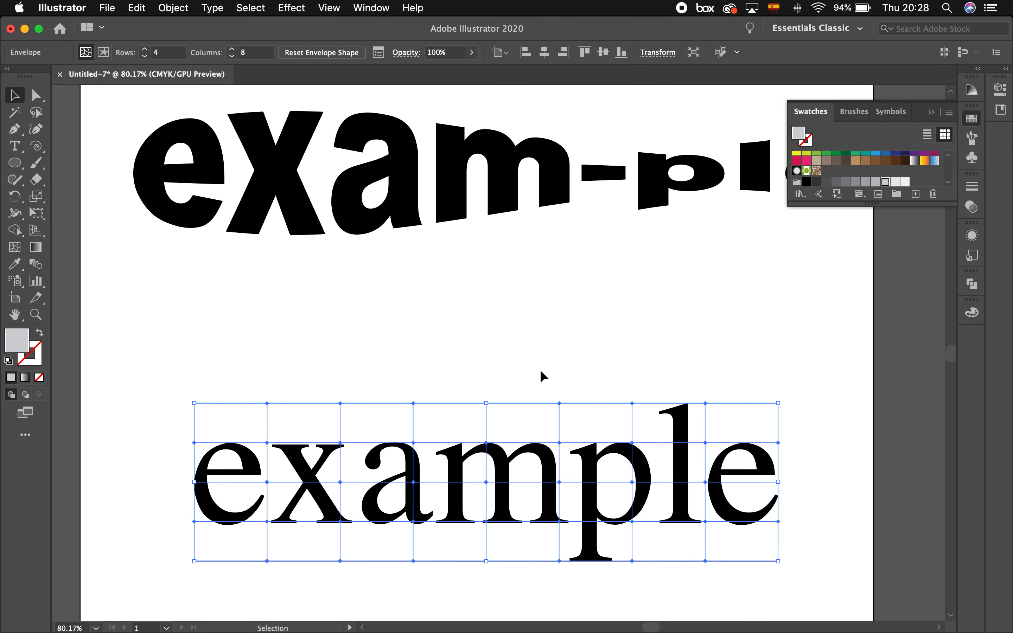
click(39, 102)
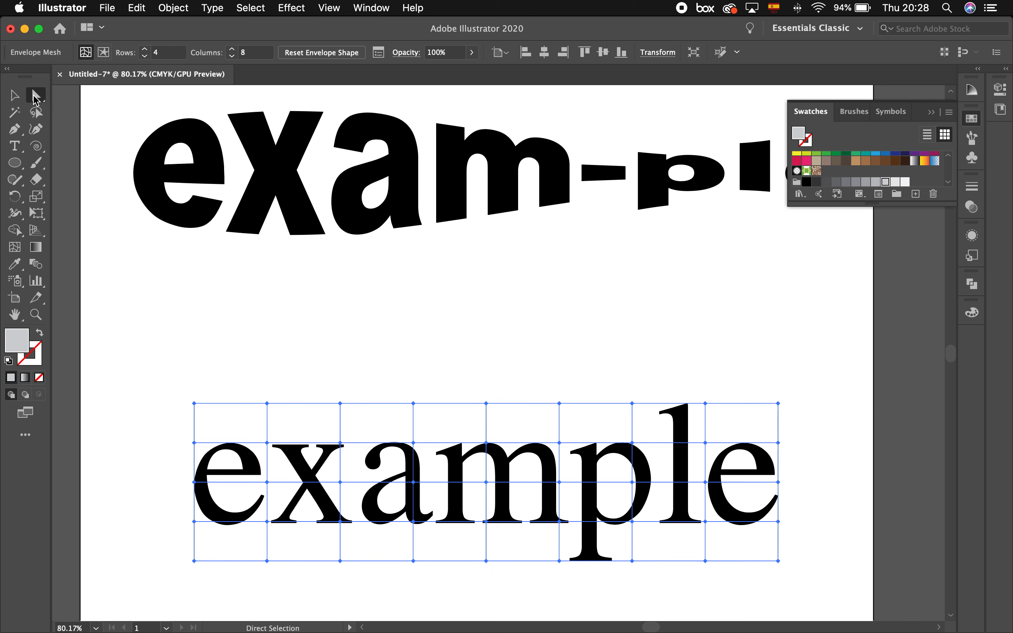
drag(266, 403, 267, 339)
drag(267, 440, 266, 389)
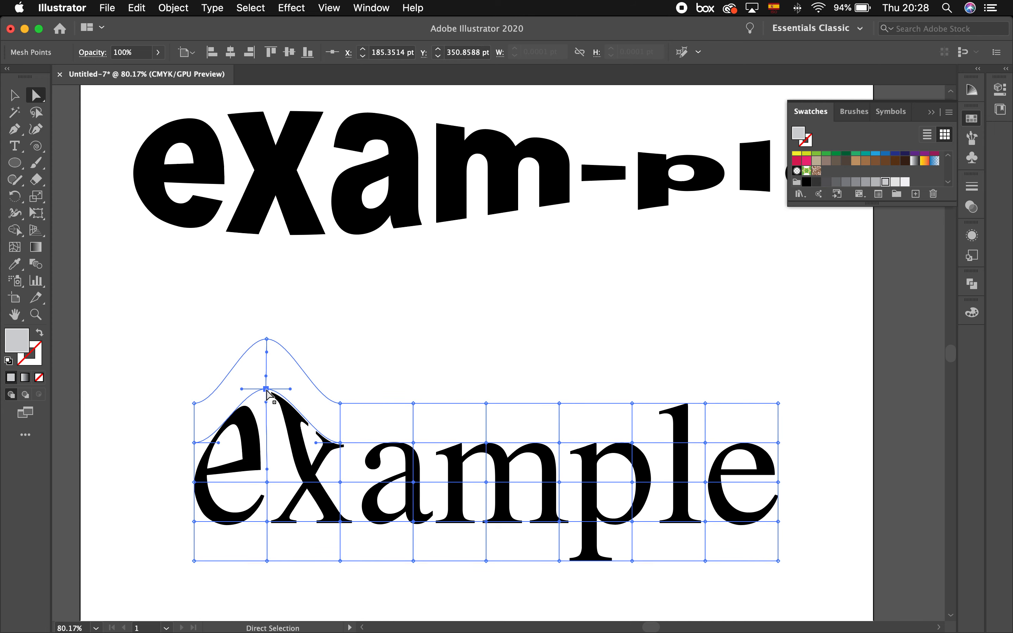
drag(290, 389, 330, 391)
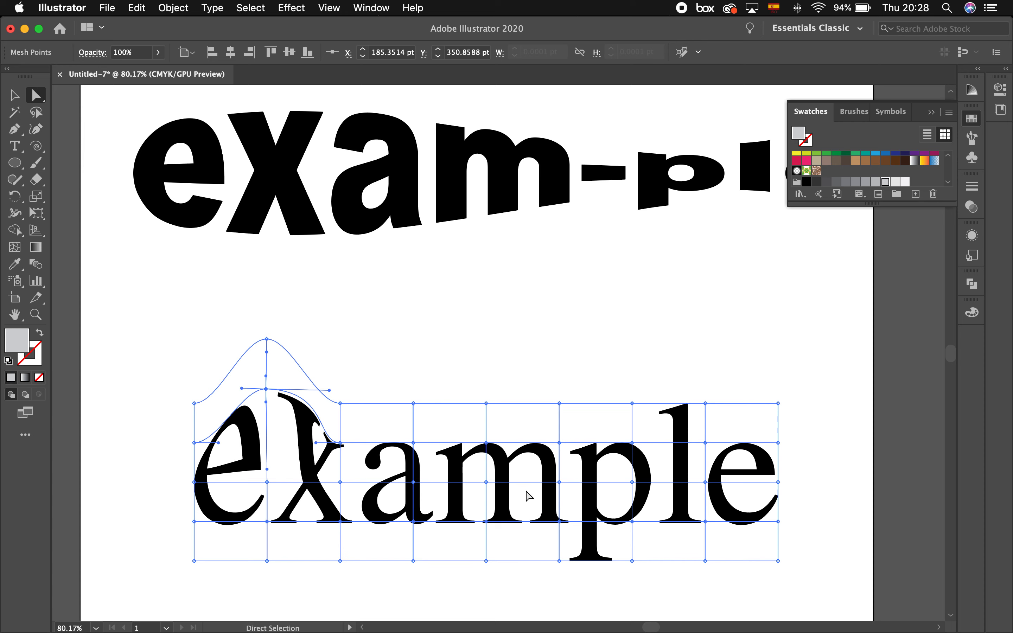
Stretch the "m" downward by pulling down the two lower mesh points beneath its centre
scroll(525, 493, down, 4)
drag(486, 502, 492, 591)
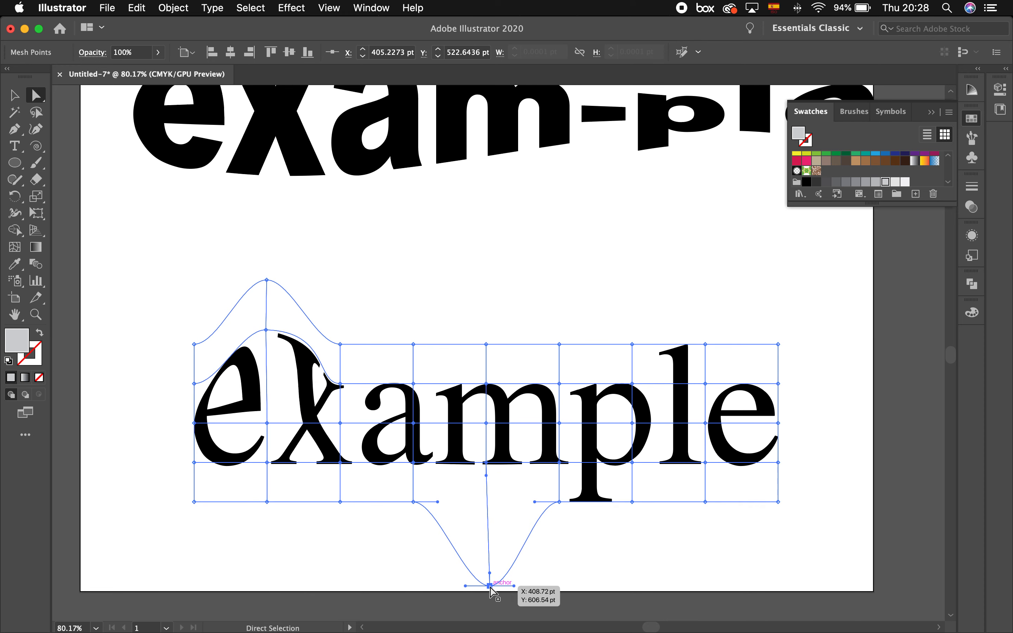
drag(485, 476, 486, 524)
drag(484, 462, 486, 524)
Raise the top mesh point between "l" and the final "e", and pull the mesh points along that "e"'s outer edge outward
drag(705, 343, 704, 275)
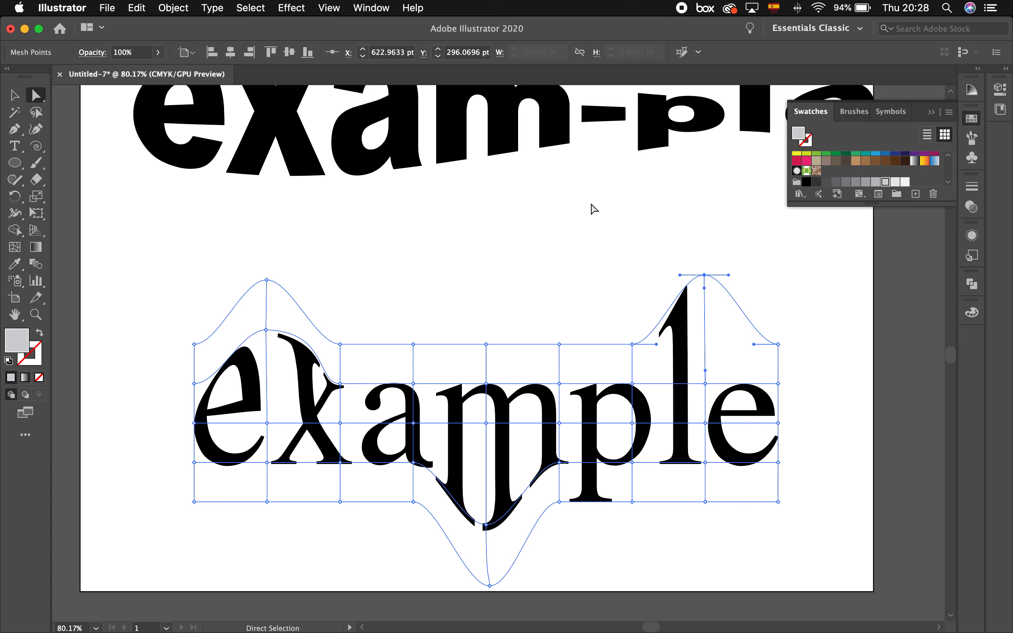
scroll(595, 209, left, 3)
scroll(595, 208, up, 1)
drag(782, 353, 837, 300)
drag(806, 393, 856, 400)
drag(807, 355, 855, 318)
drag(807, 432, 875, 450)
drag(807, 472, 890, 528)
click(751, 568)
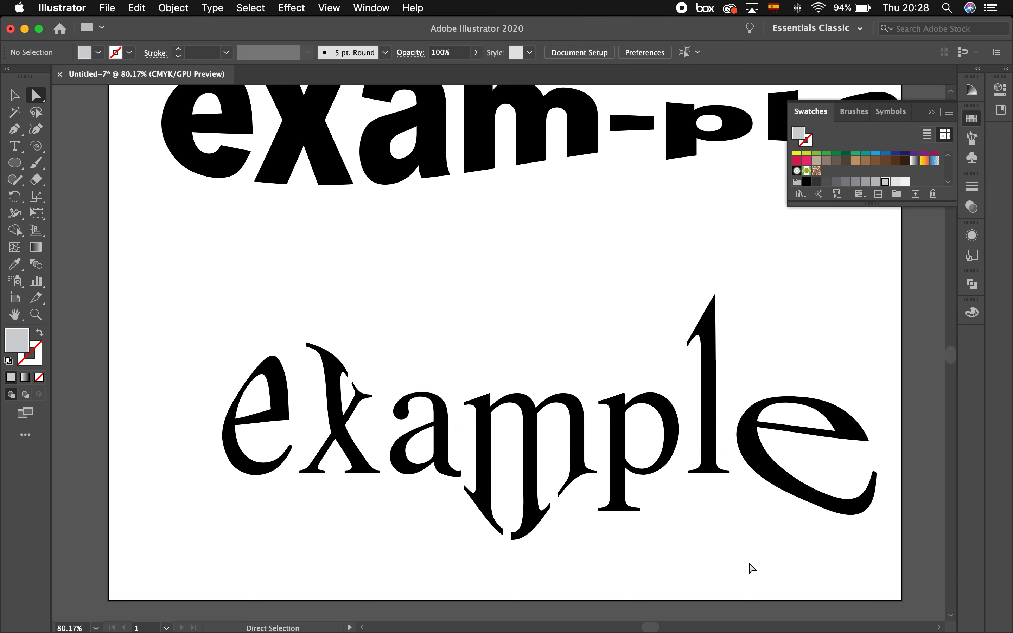
key(super+0)
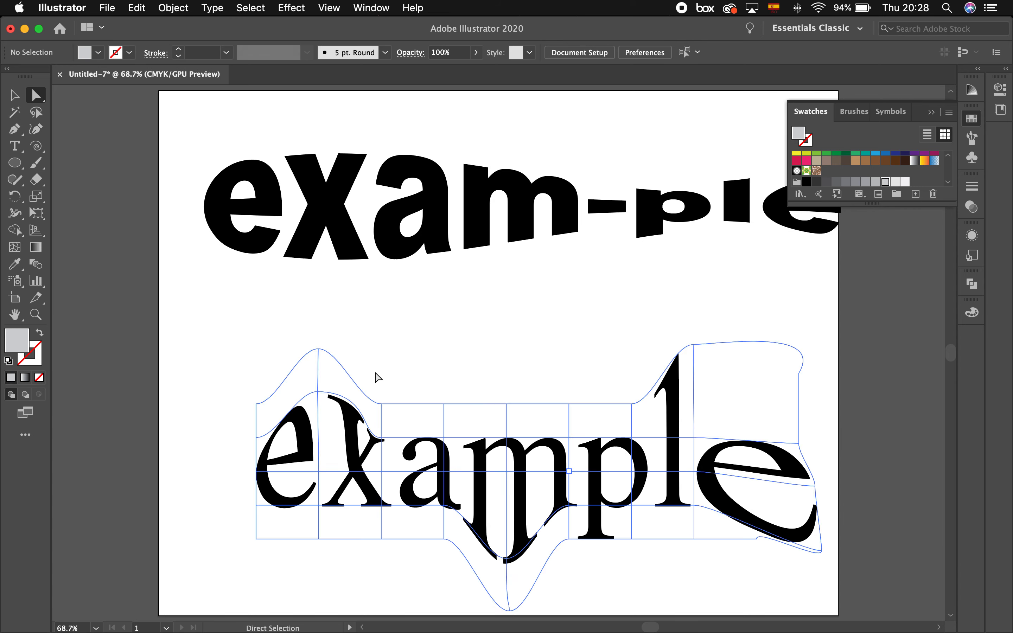
Rasterize the mesh-distorted "example" in CMYK at High (300 ppi) with a transparent background and a clipping mask
click(14, 96)
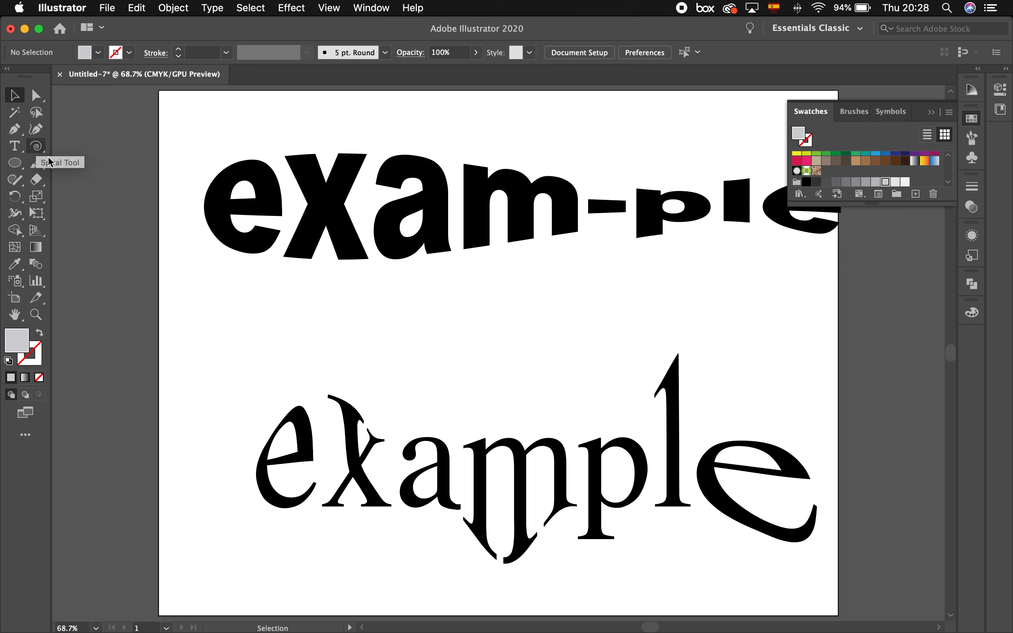
click(327, 423)
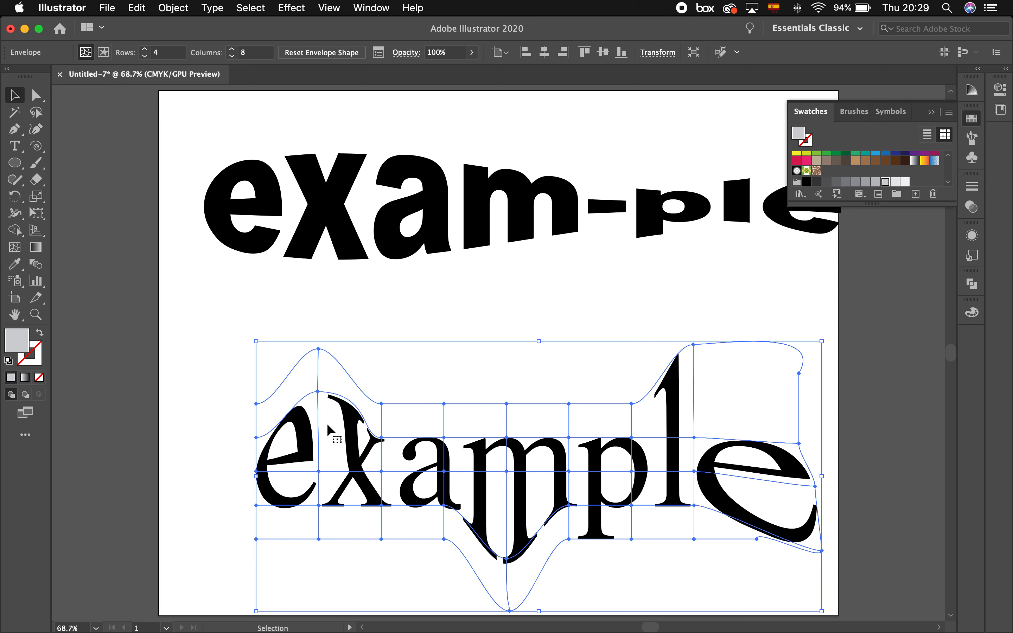
click(211, 8)
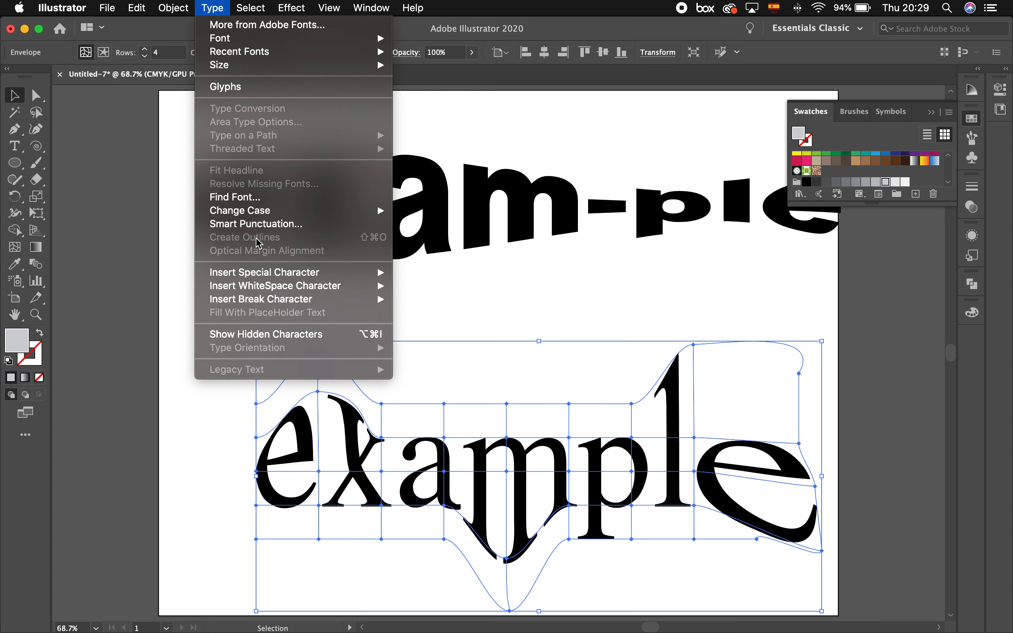
mouse_move(168, 4)
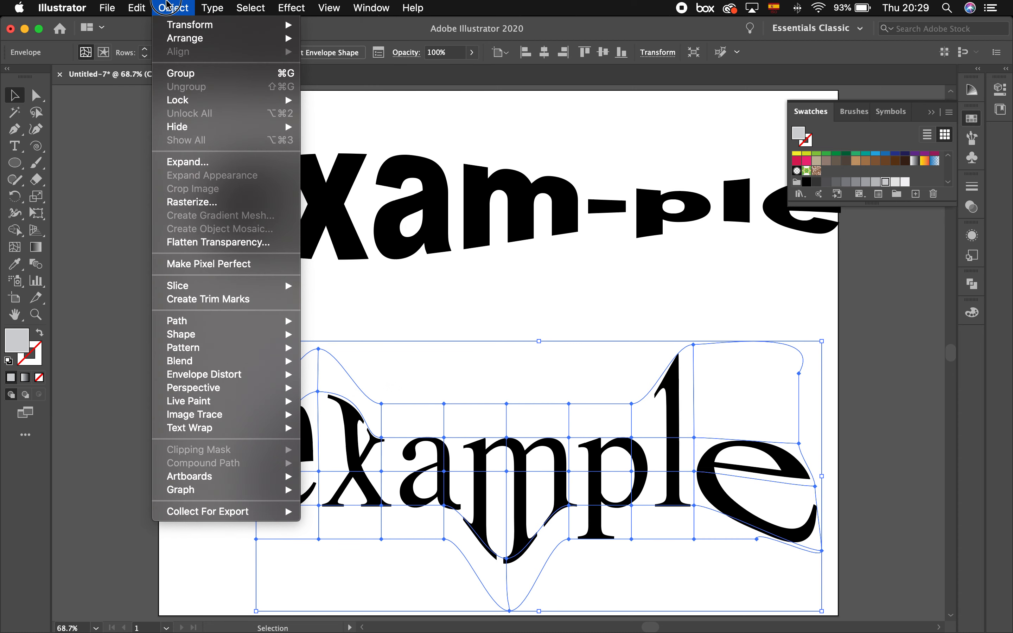
click(196, 202)
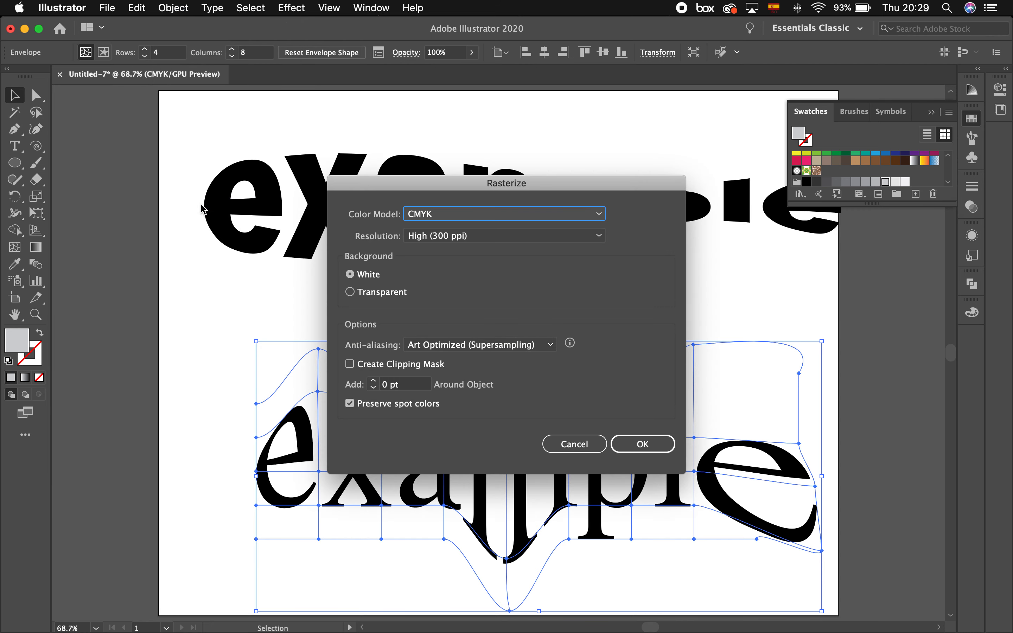
drag(425, 183, 509, 102)
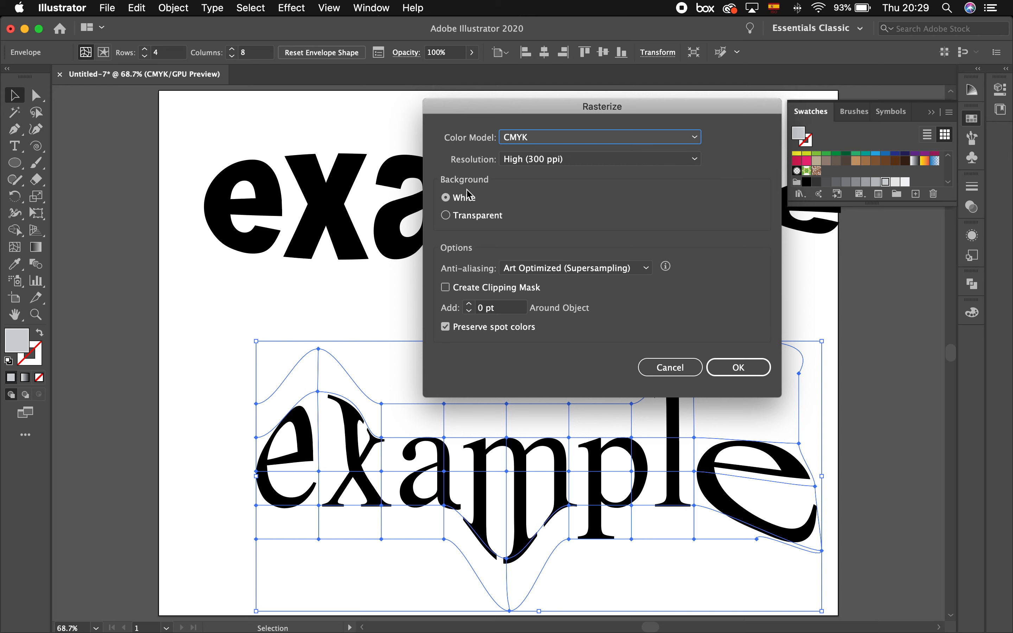
click(458, 217)
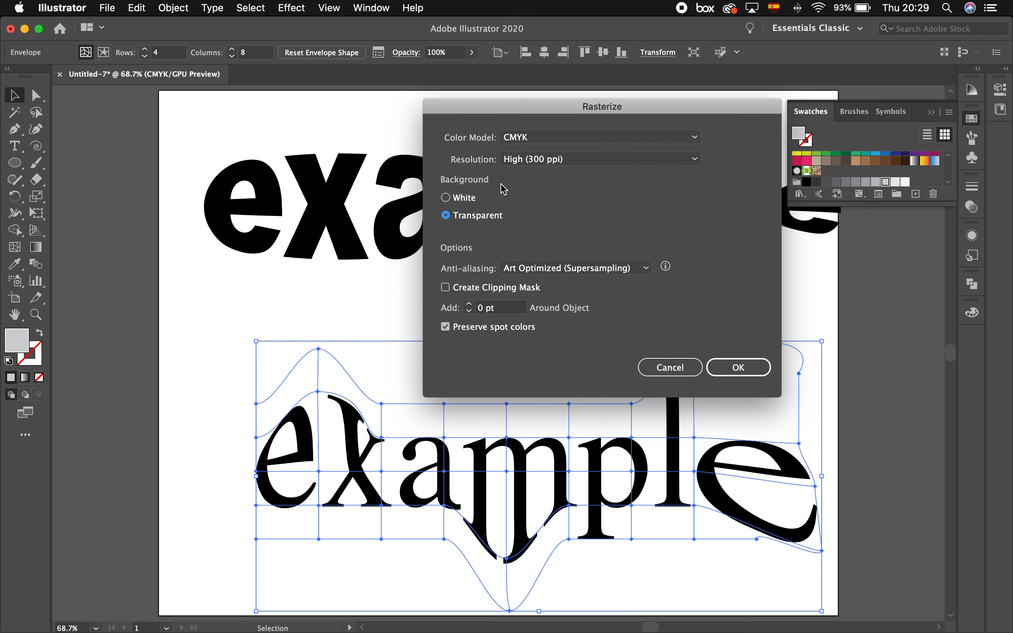
click(521, 137)
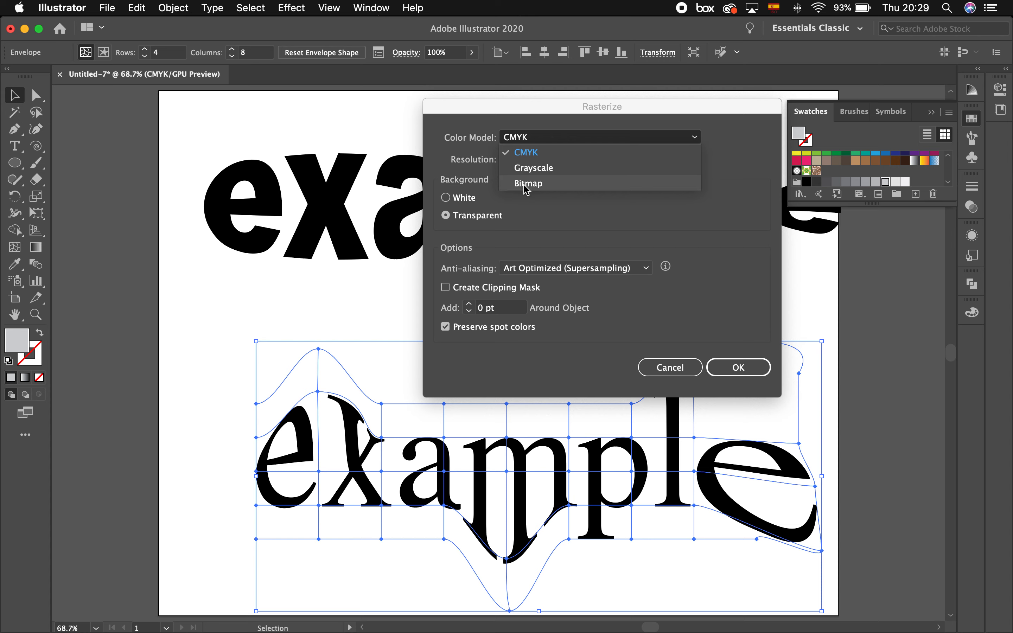
click(531, 156)
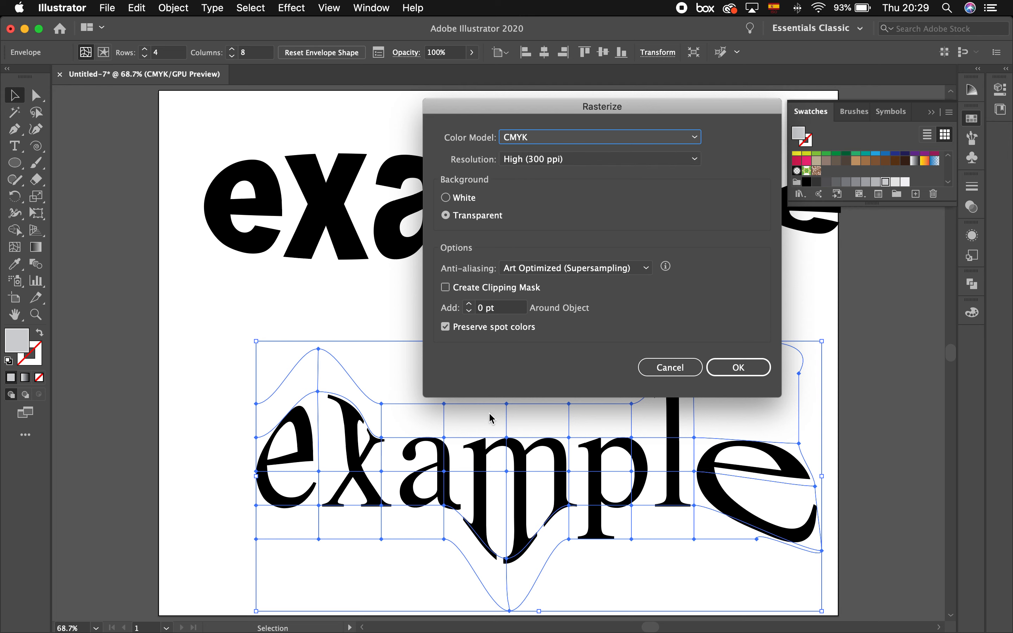
click(446, 289)
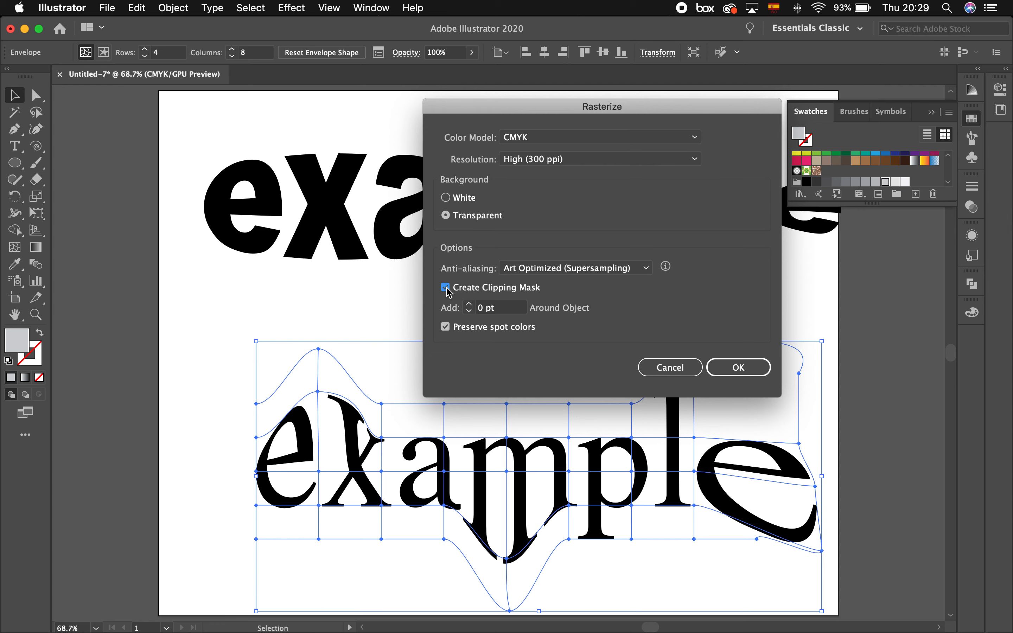
click(743, 369)
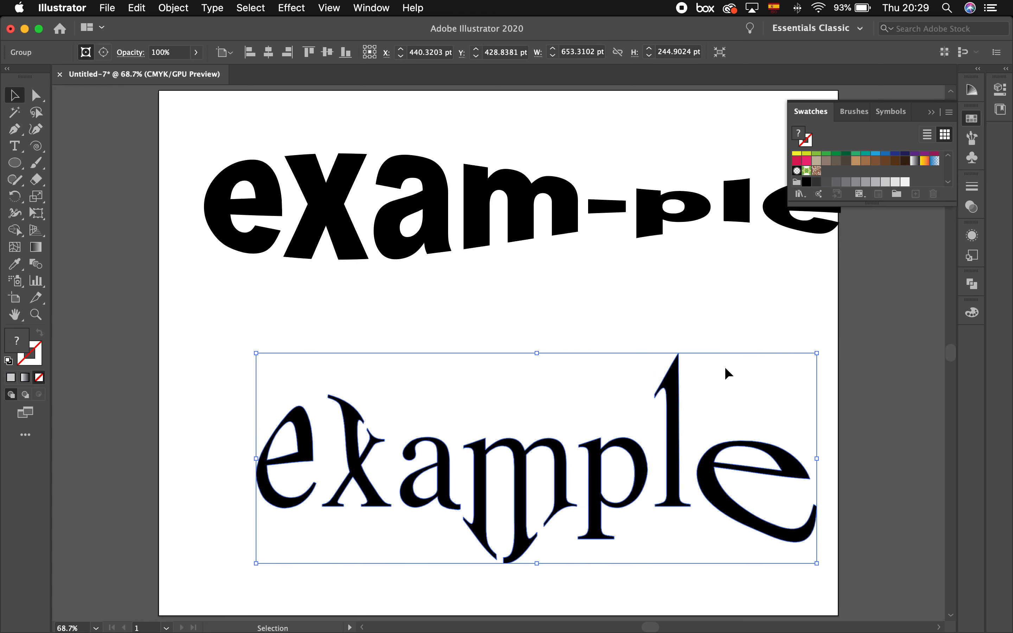
Examine the rasterized text's clipping paths in outline view
key(super+y)
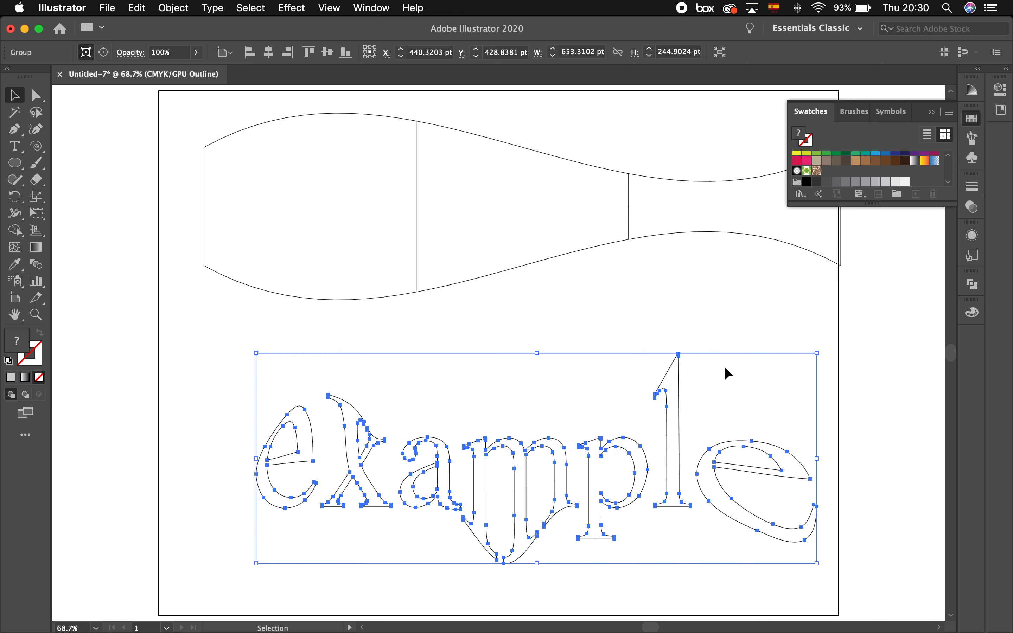
click(36, 95)
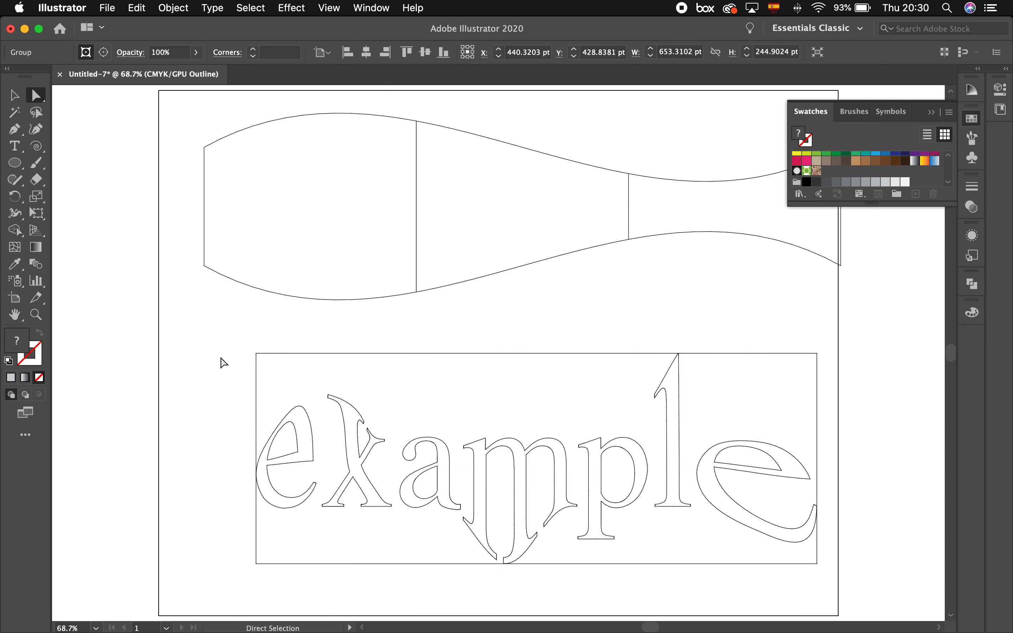
click(224, 363)
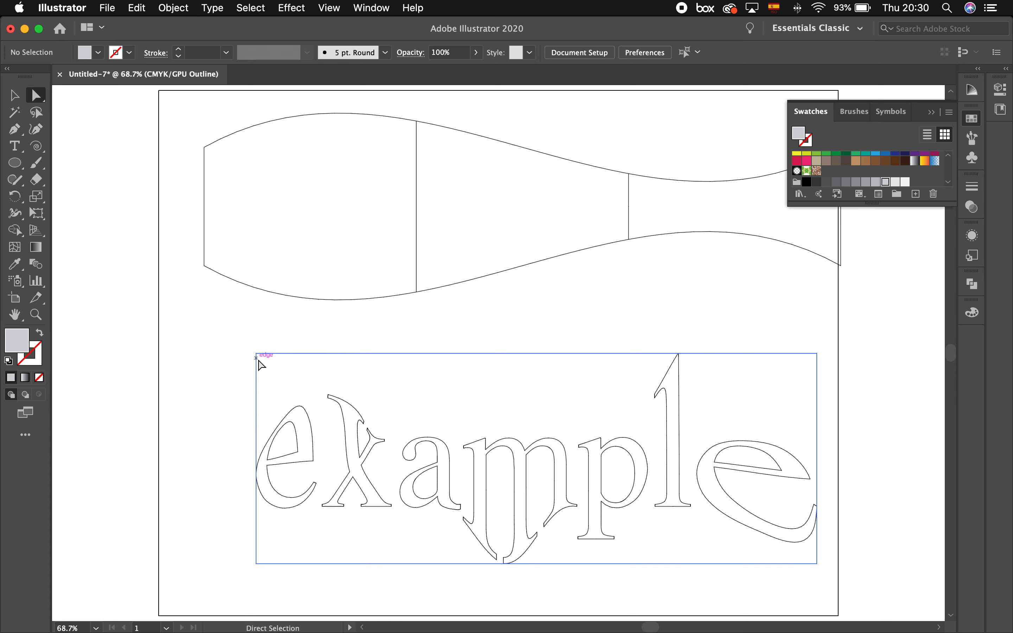
Return to preview and space the texts apart, with "exam-ple" near the artboard's upper edge and the rasterized "example" centred horizontally below
click(17, 95)
click(343, 424)
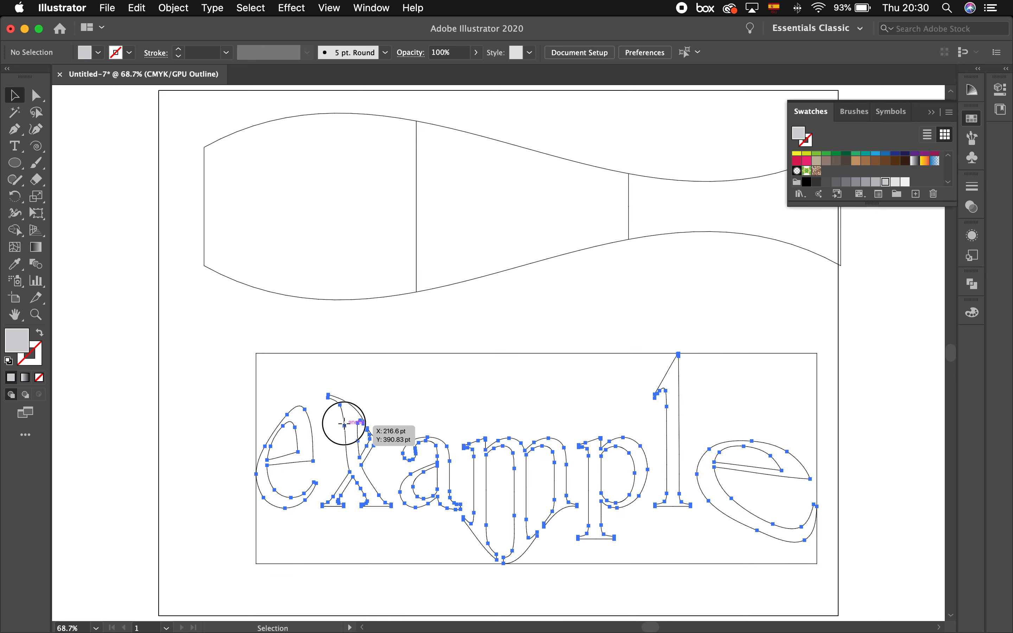
drag(343, 424, 308, 270)
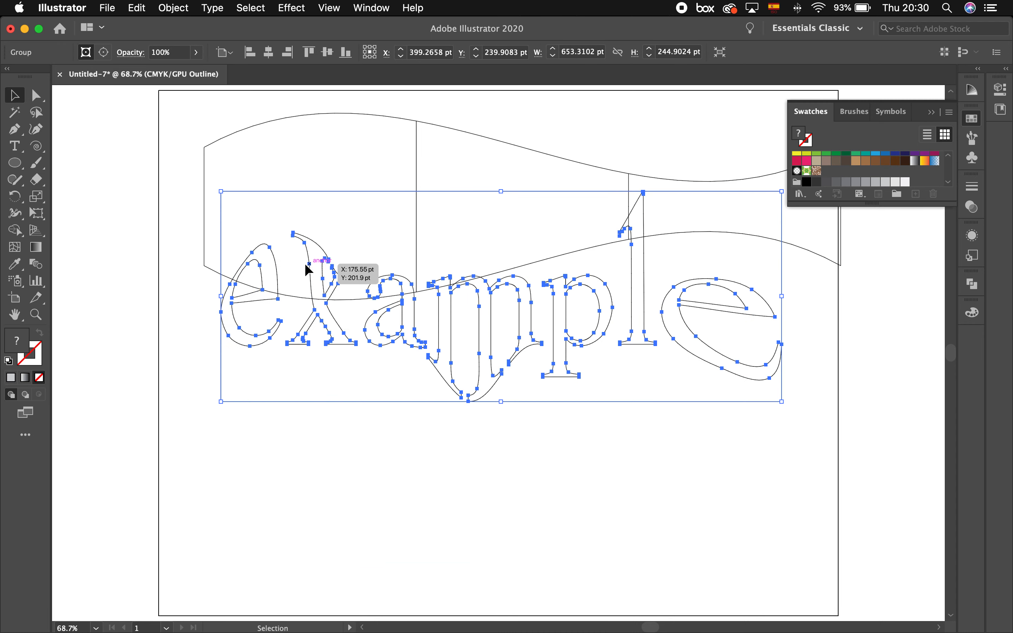
key(super+y)
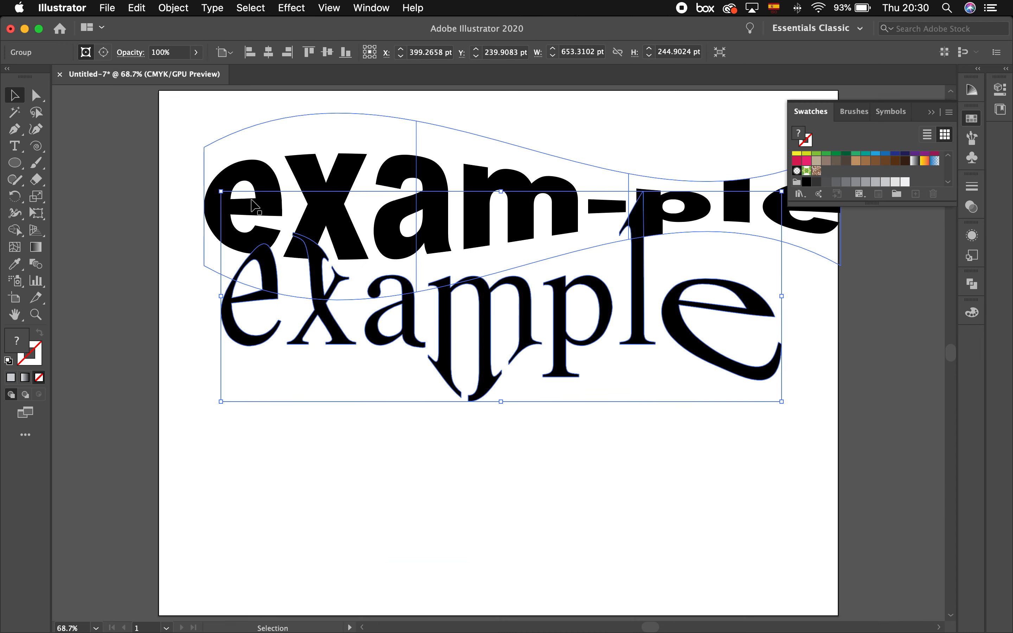
drag(255, 202, 276, 138)
drag(319, 283, 316, 409)
Draw a circle over the "am" of the rasterized "example" and send it behind the text
click(15, 162)
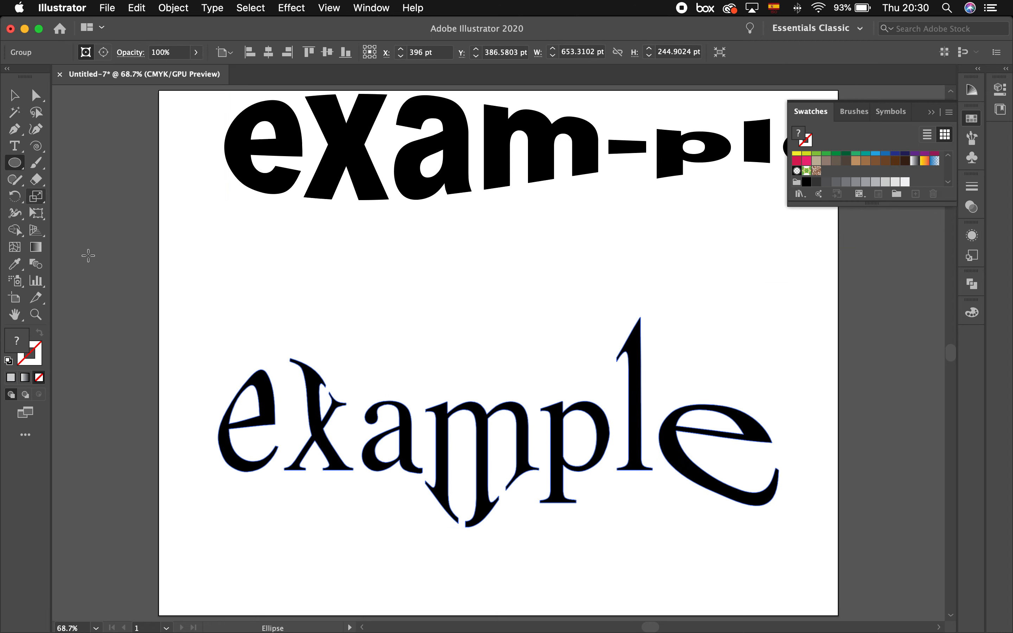
mouse_move(328, 354)
mouse_down()
mouse_move(460, 489)
mouse_move(519, 519)
mouse_up()
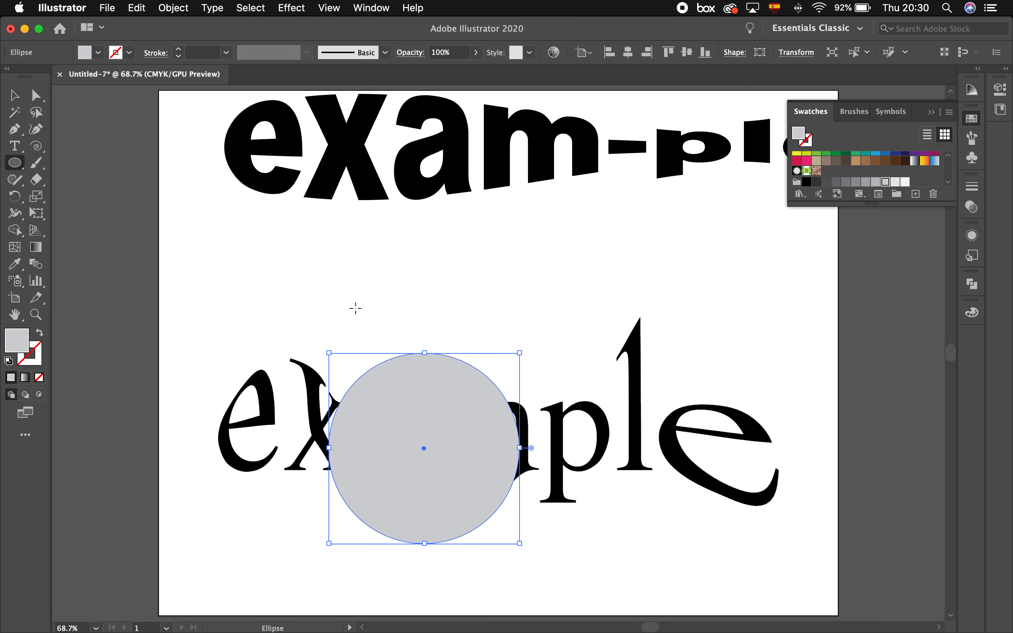
key(v)
right_click(431, 402)
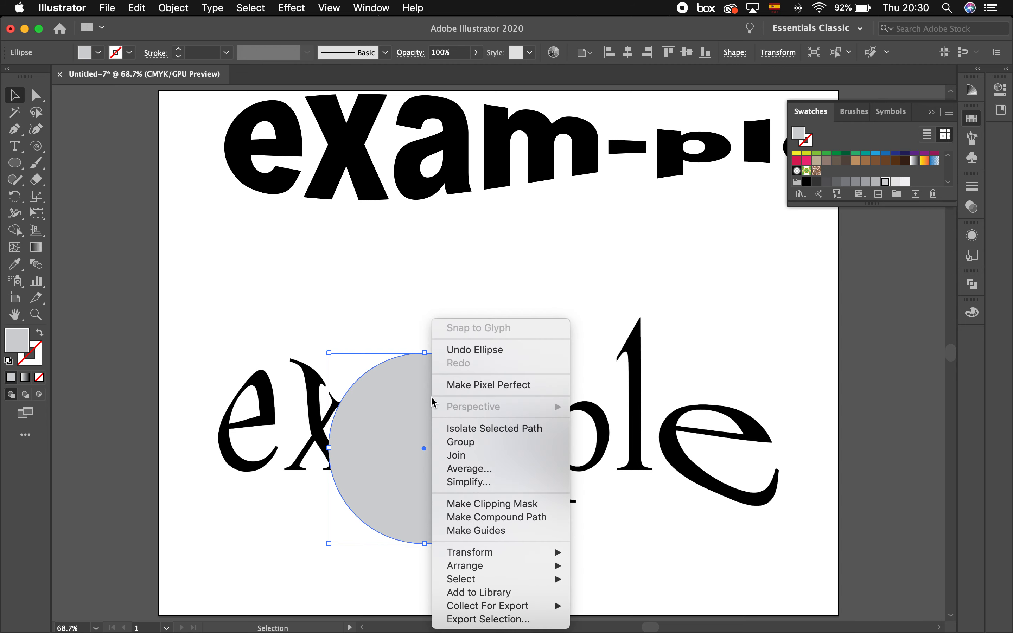
mouse_move(512, 567)
click(612, 596)
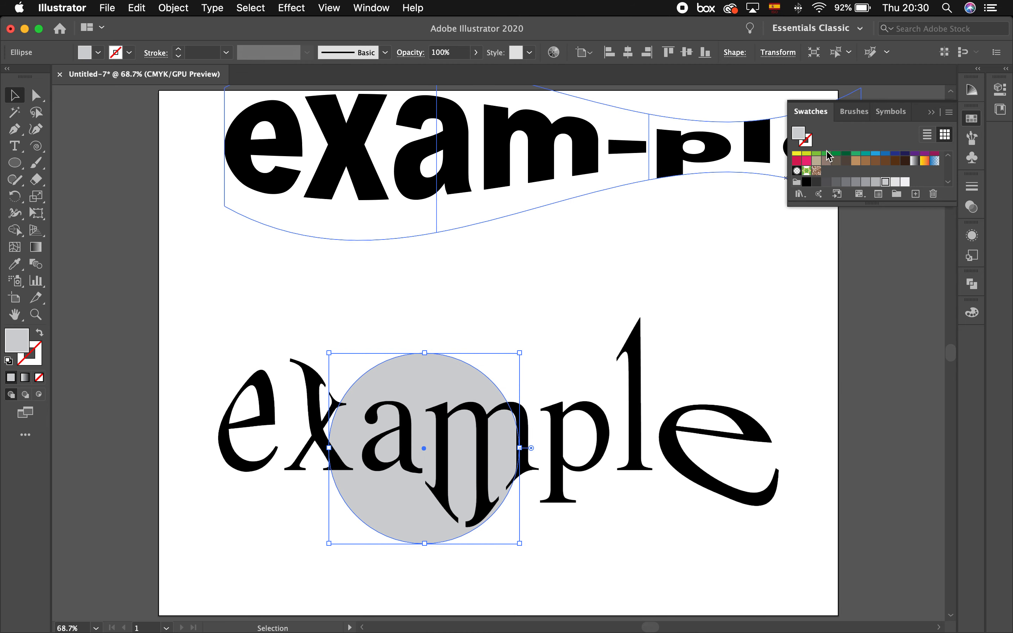
Fill the circle with green and select the rasterized "example" group
click(827, 154)
click(765, 301)
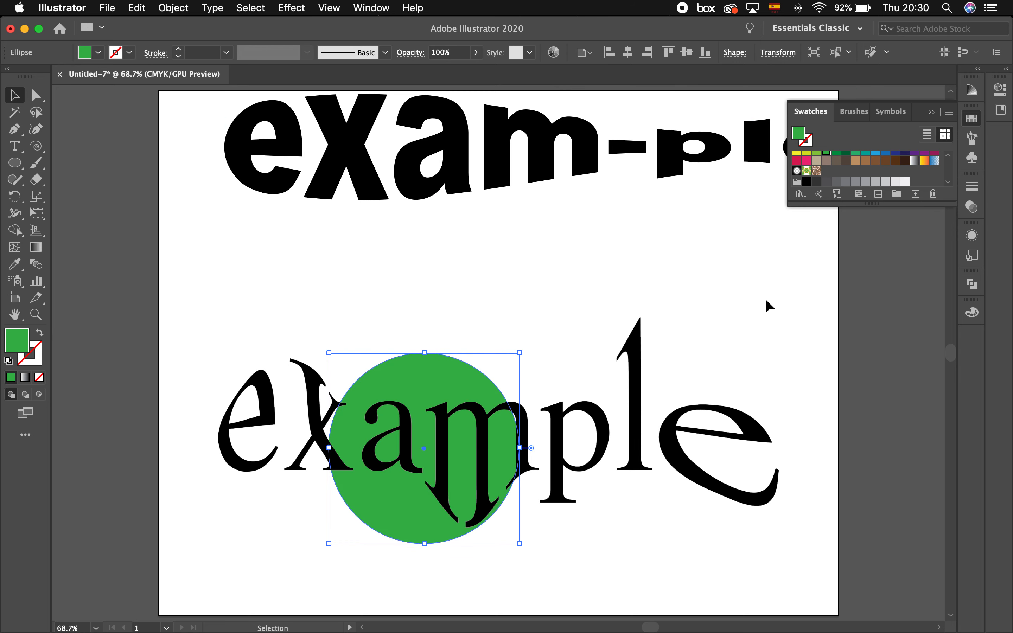
click(610, 443)
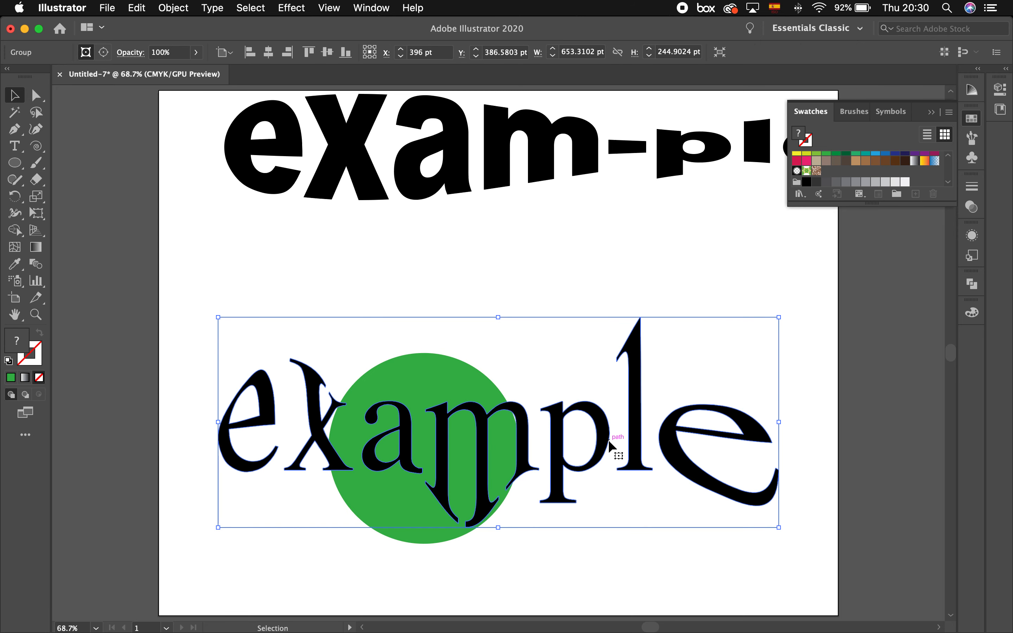